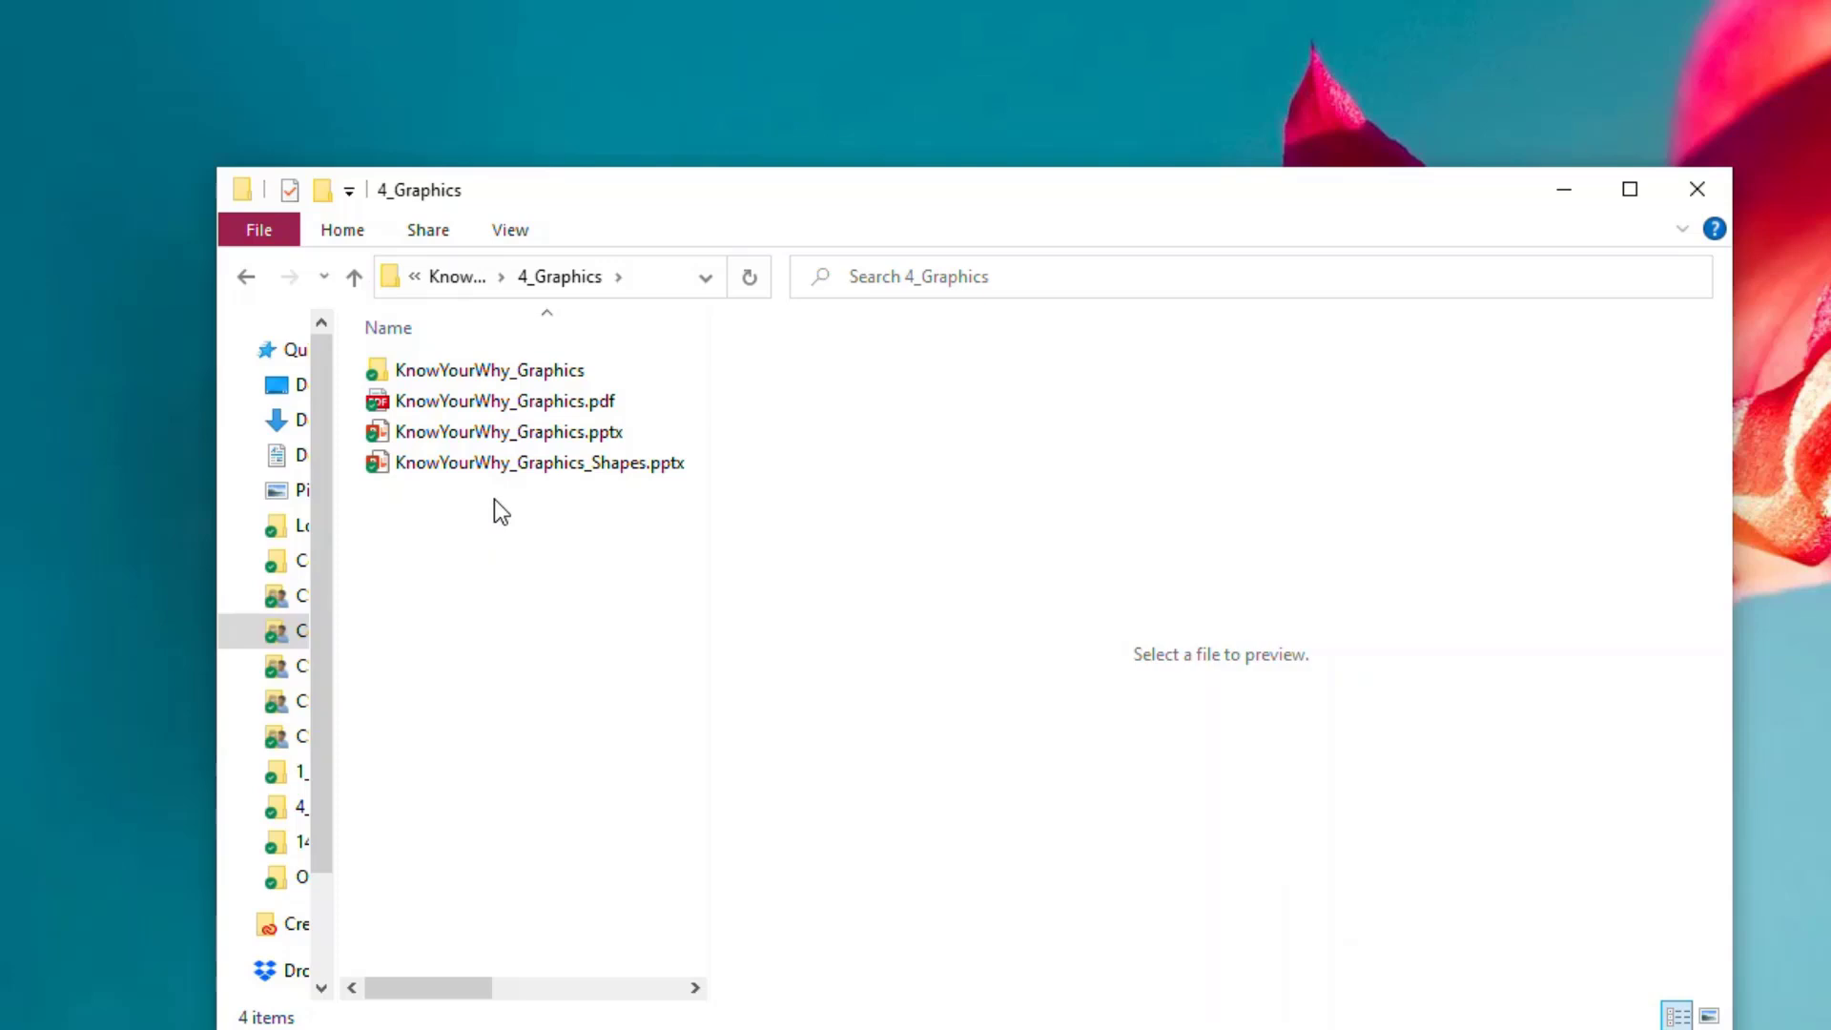
# Step: Select KnowYourWhy_Graphics.pptx in the 4_Graphics folder
pyautogui.click(484, 437)
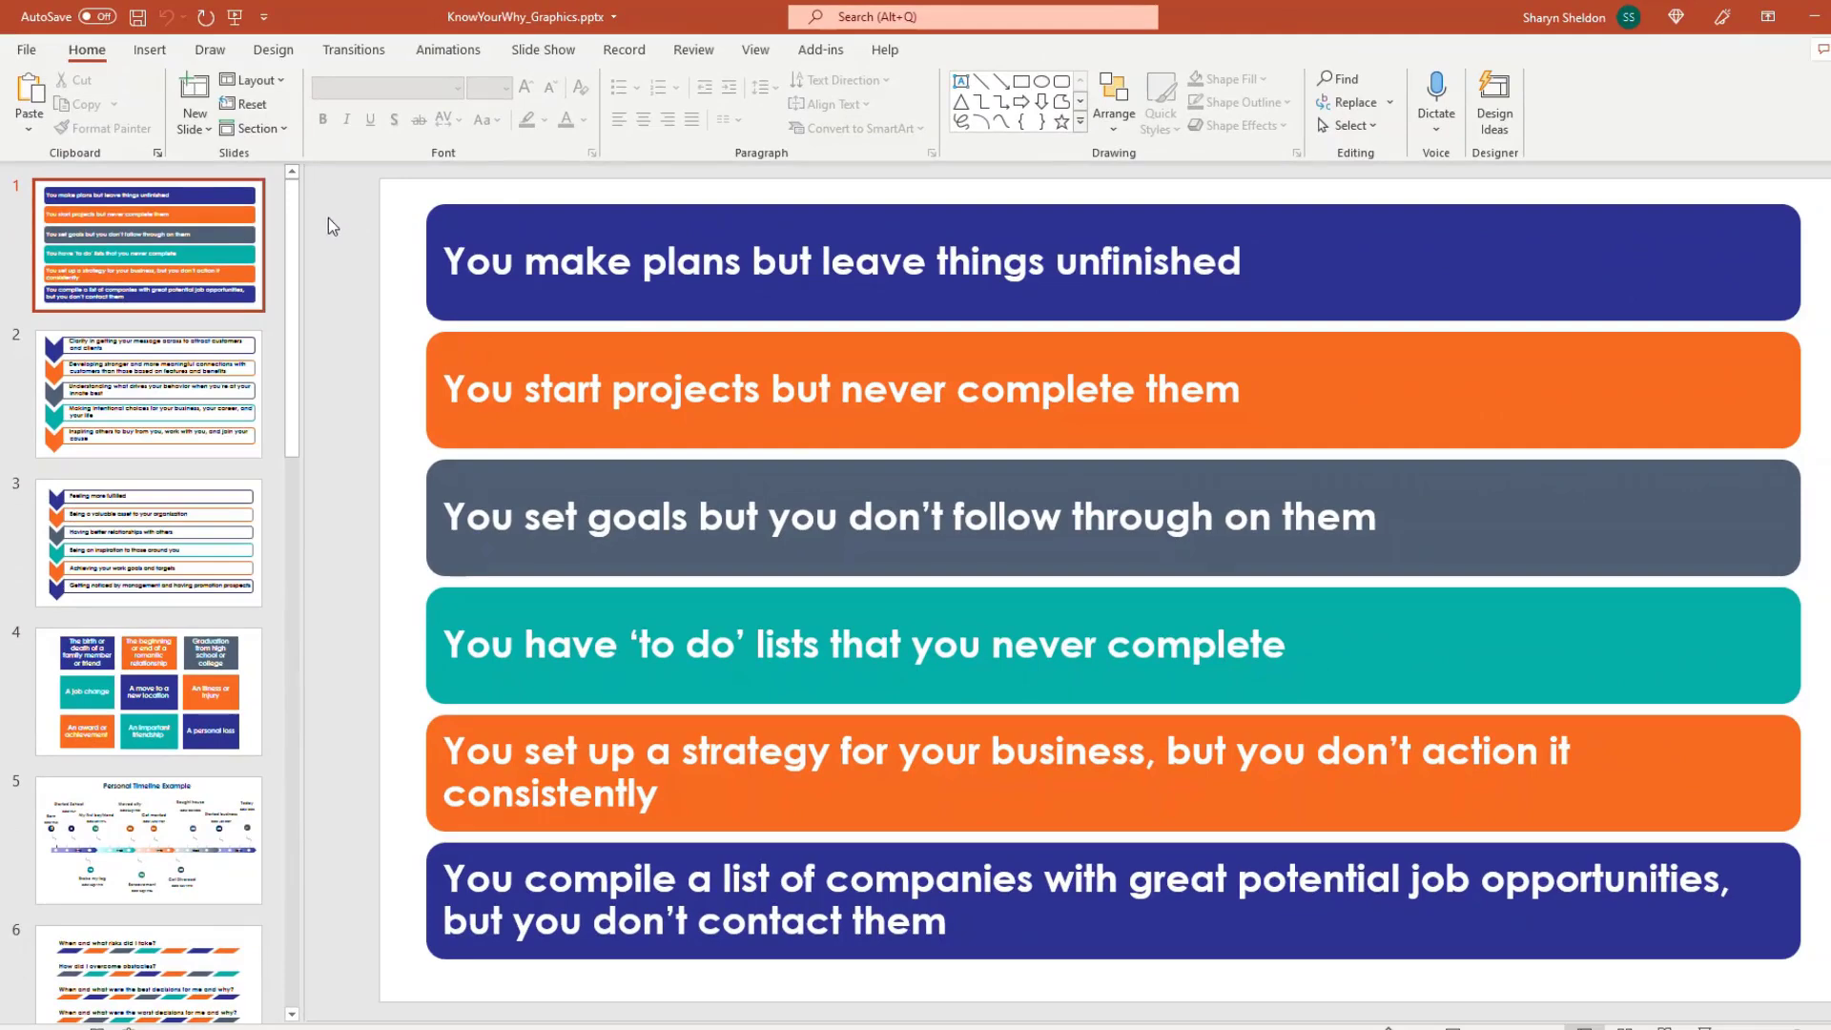
# Step: Review slide 2 and slide 5's 1970 and 1980 timeline arrows, then return to slide 1
pyautogui.click(247, 370)
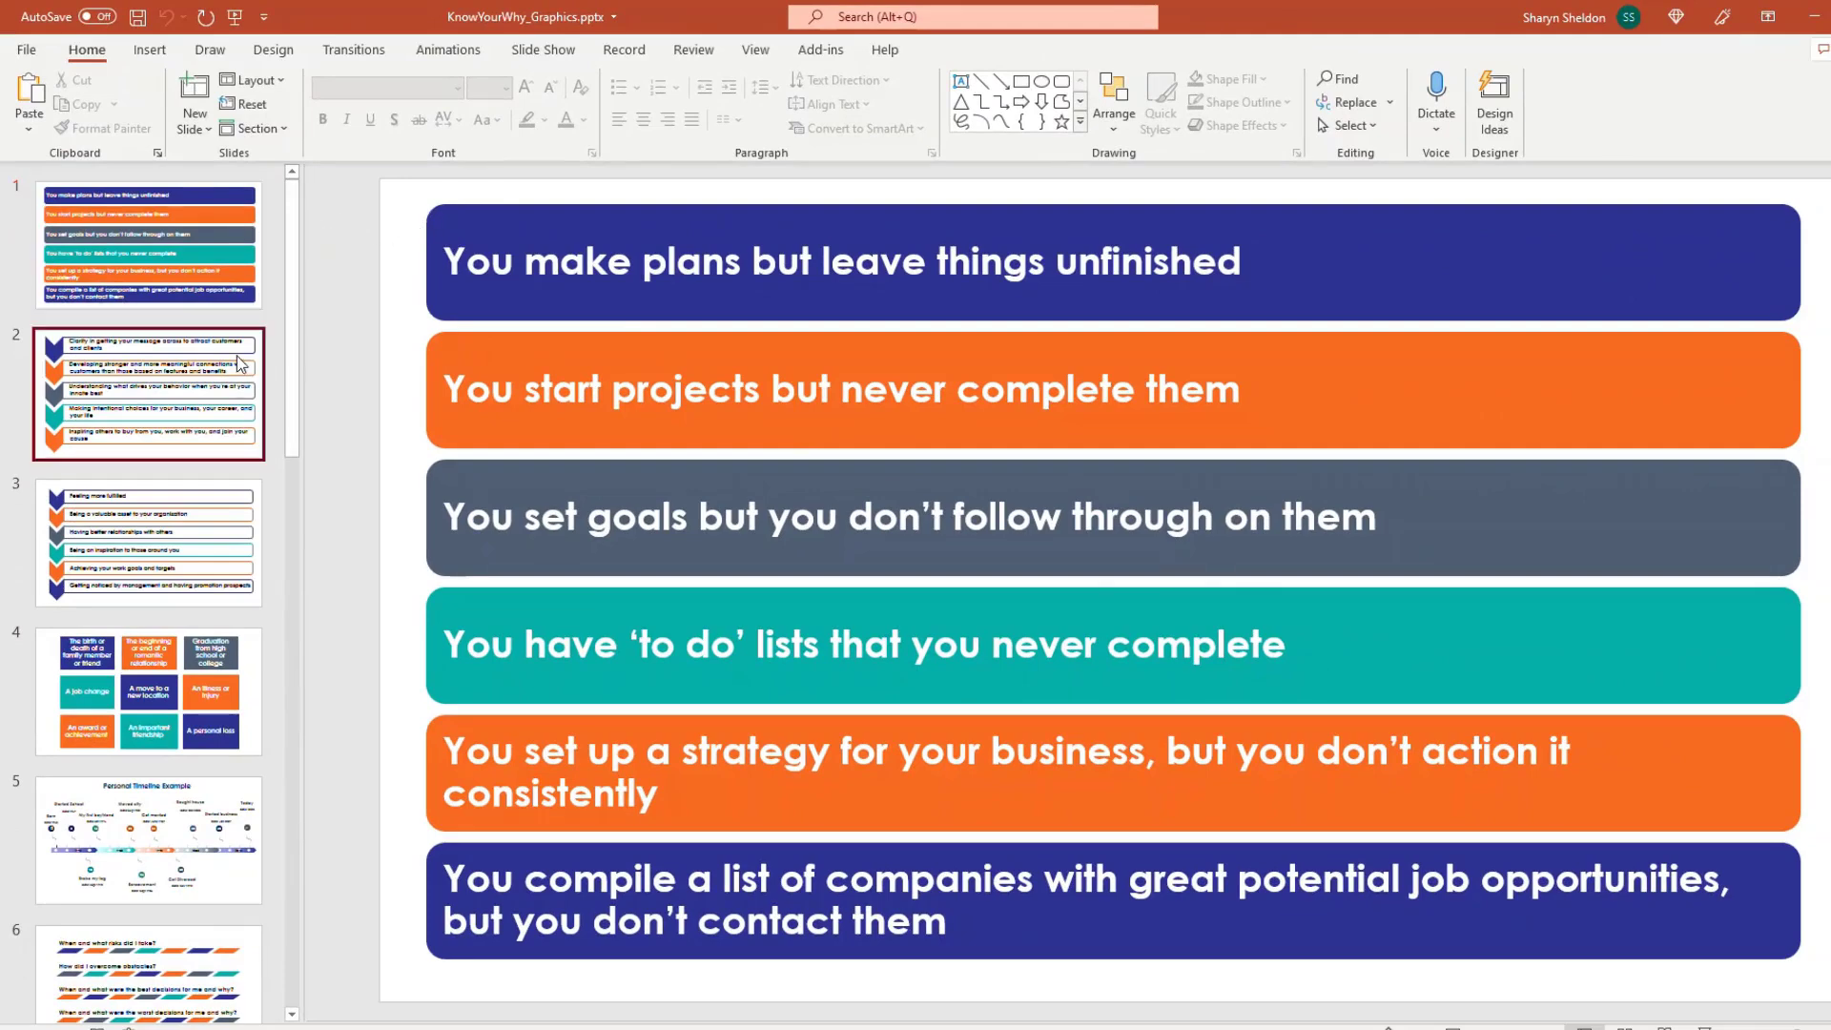
pyautogui.click(175, 804)
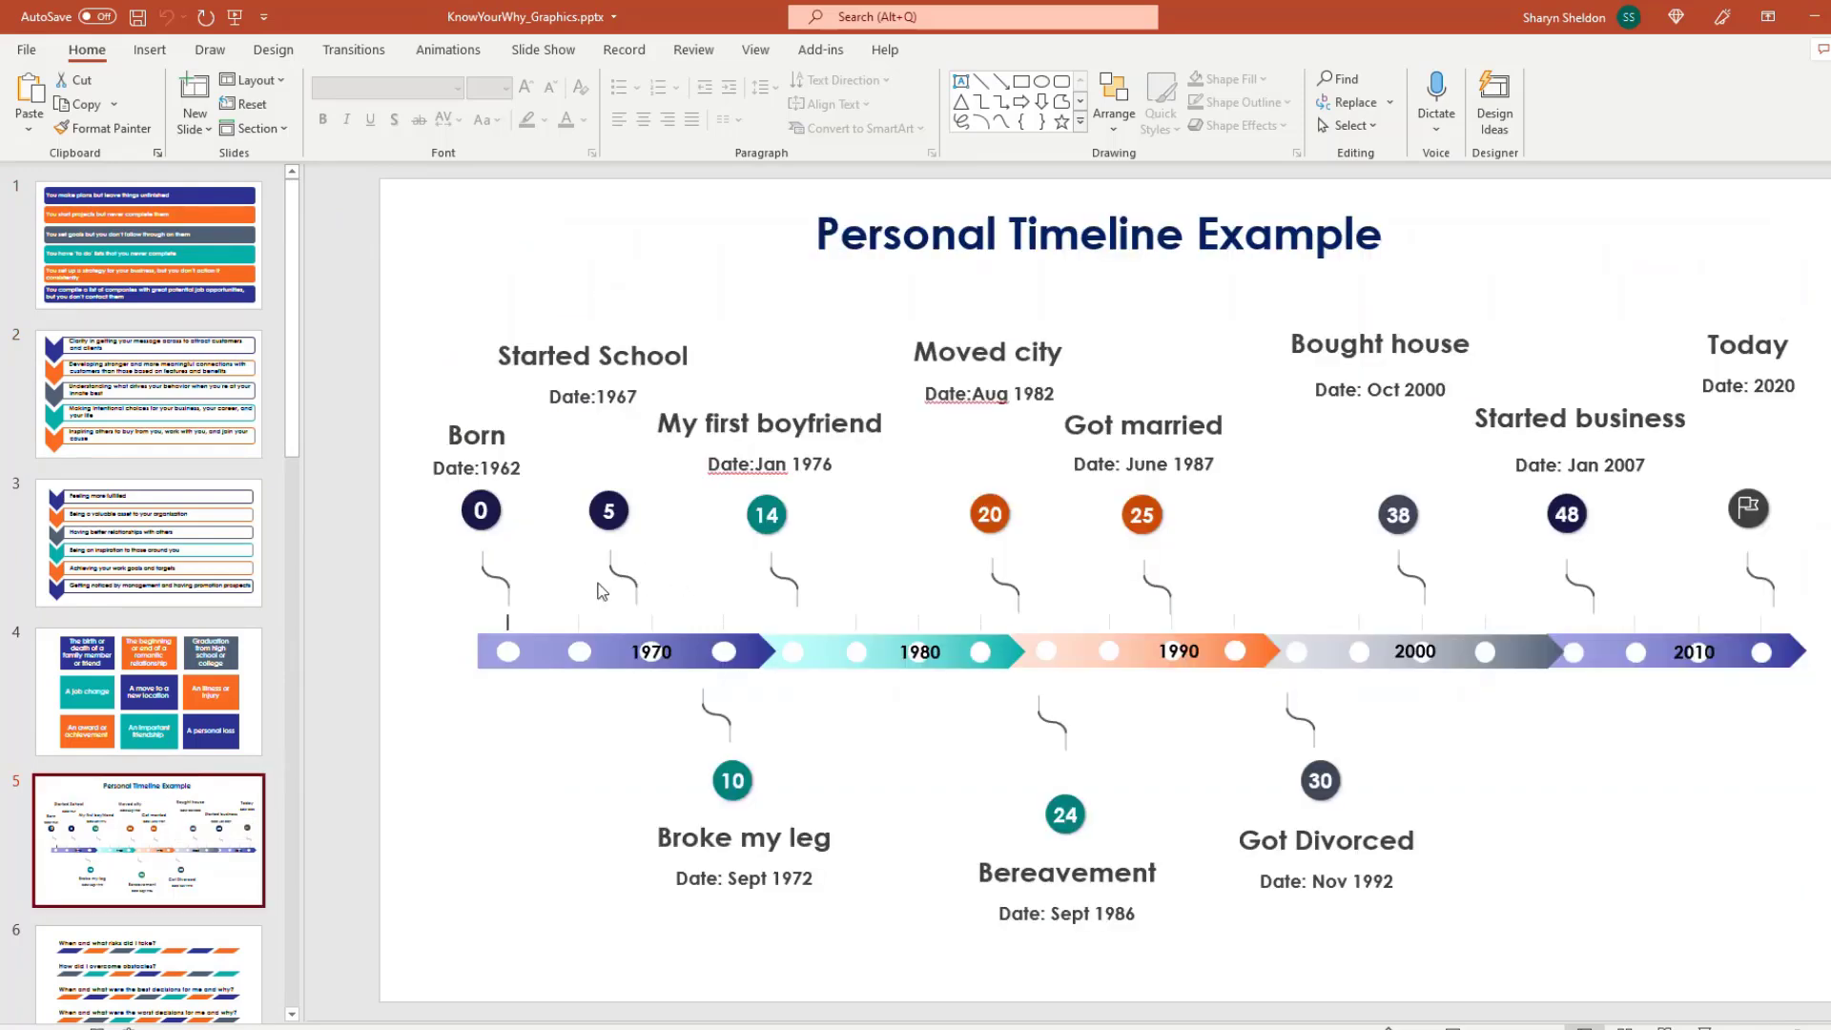
pyautogui.click(527, 661)
pyautogui.click(523, 719)
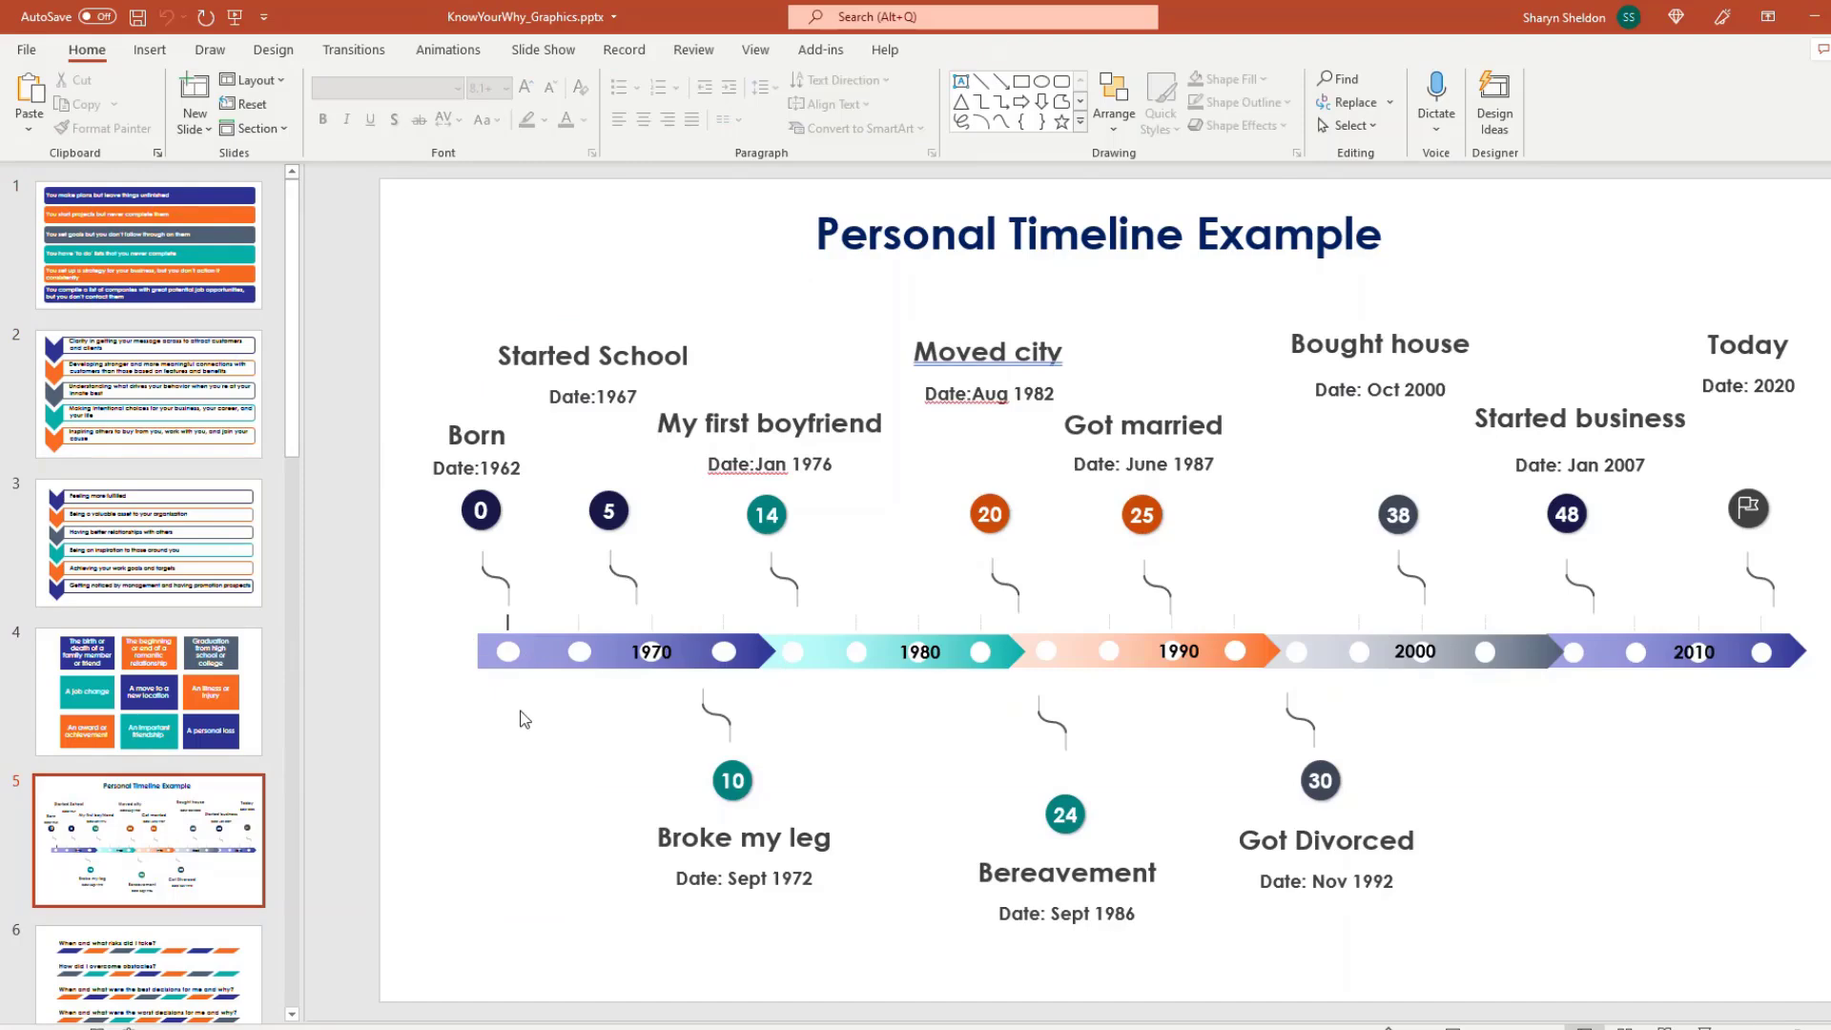
pyautogui.click(790, 668)
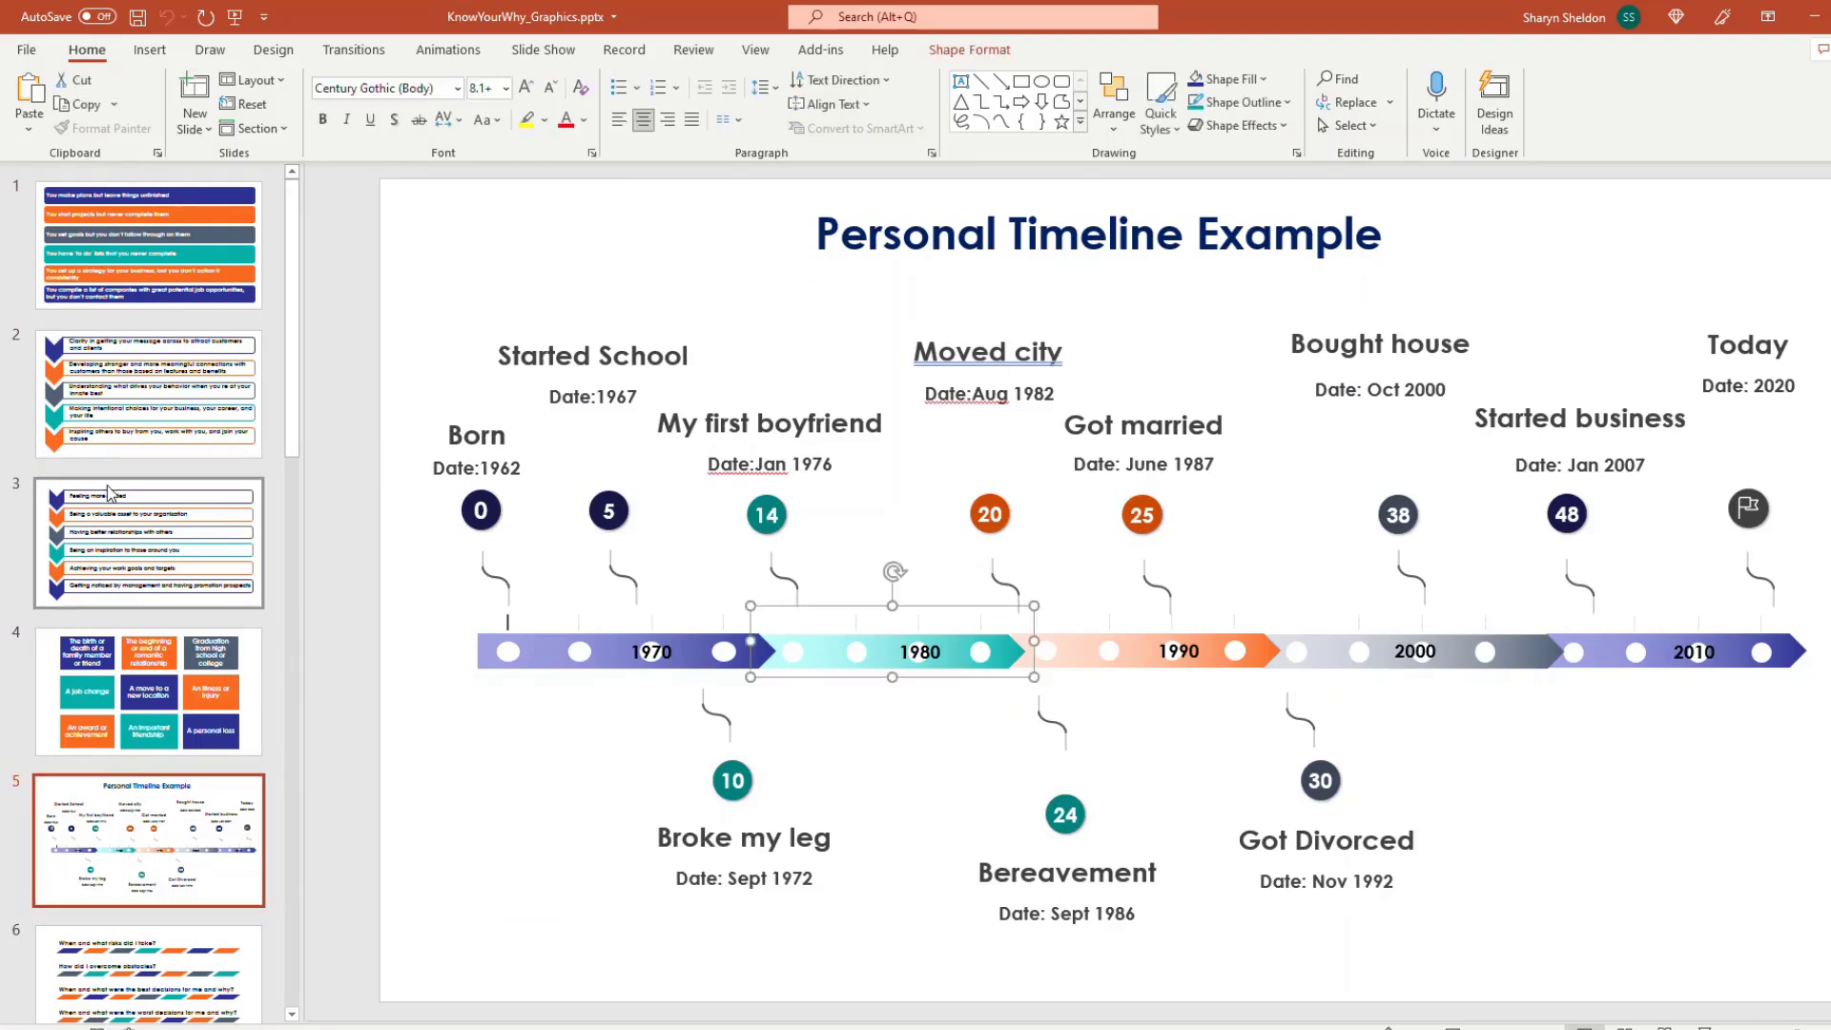
pyautogui.click(129, 413)
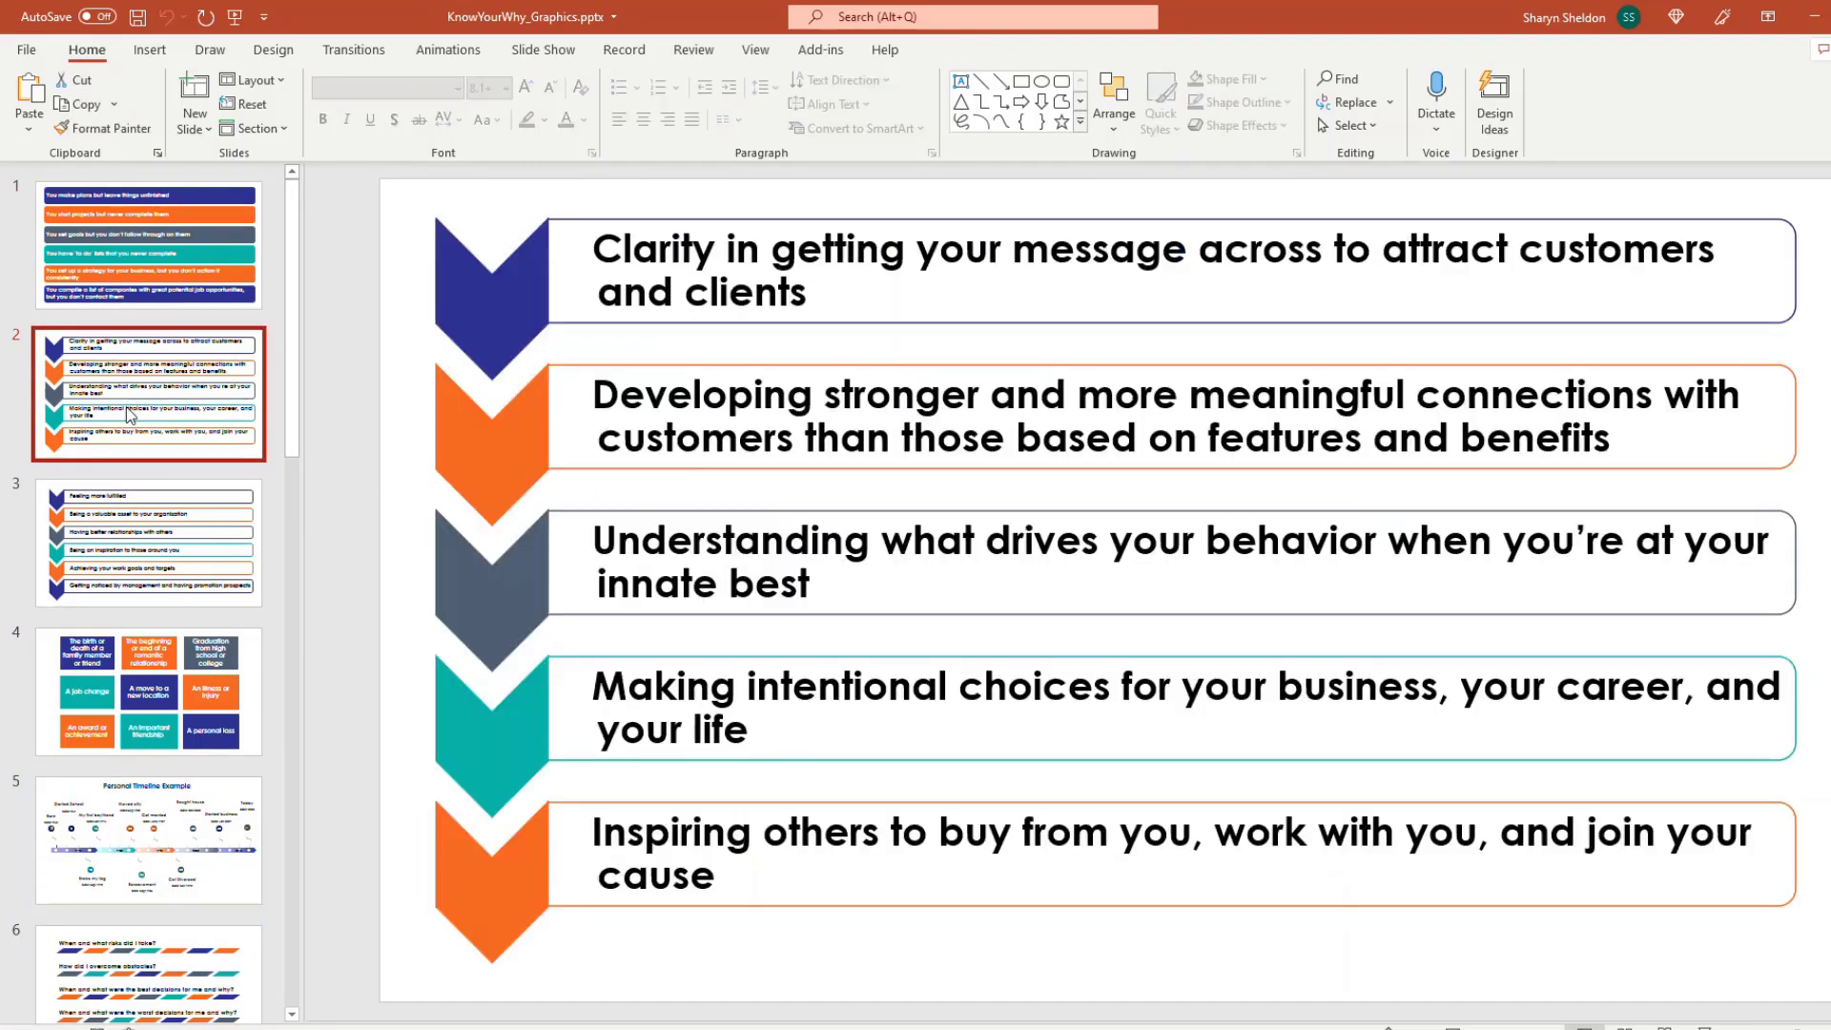
pyautogui.click(128, 277)
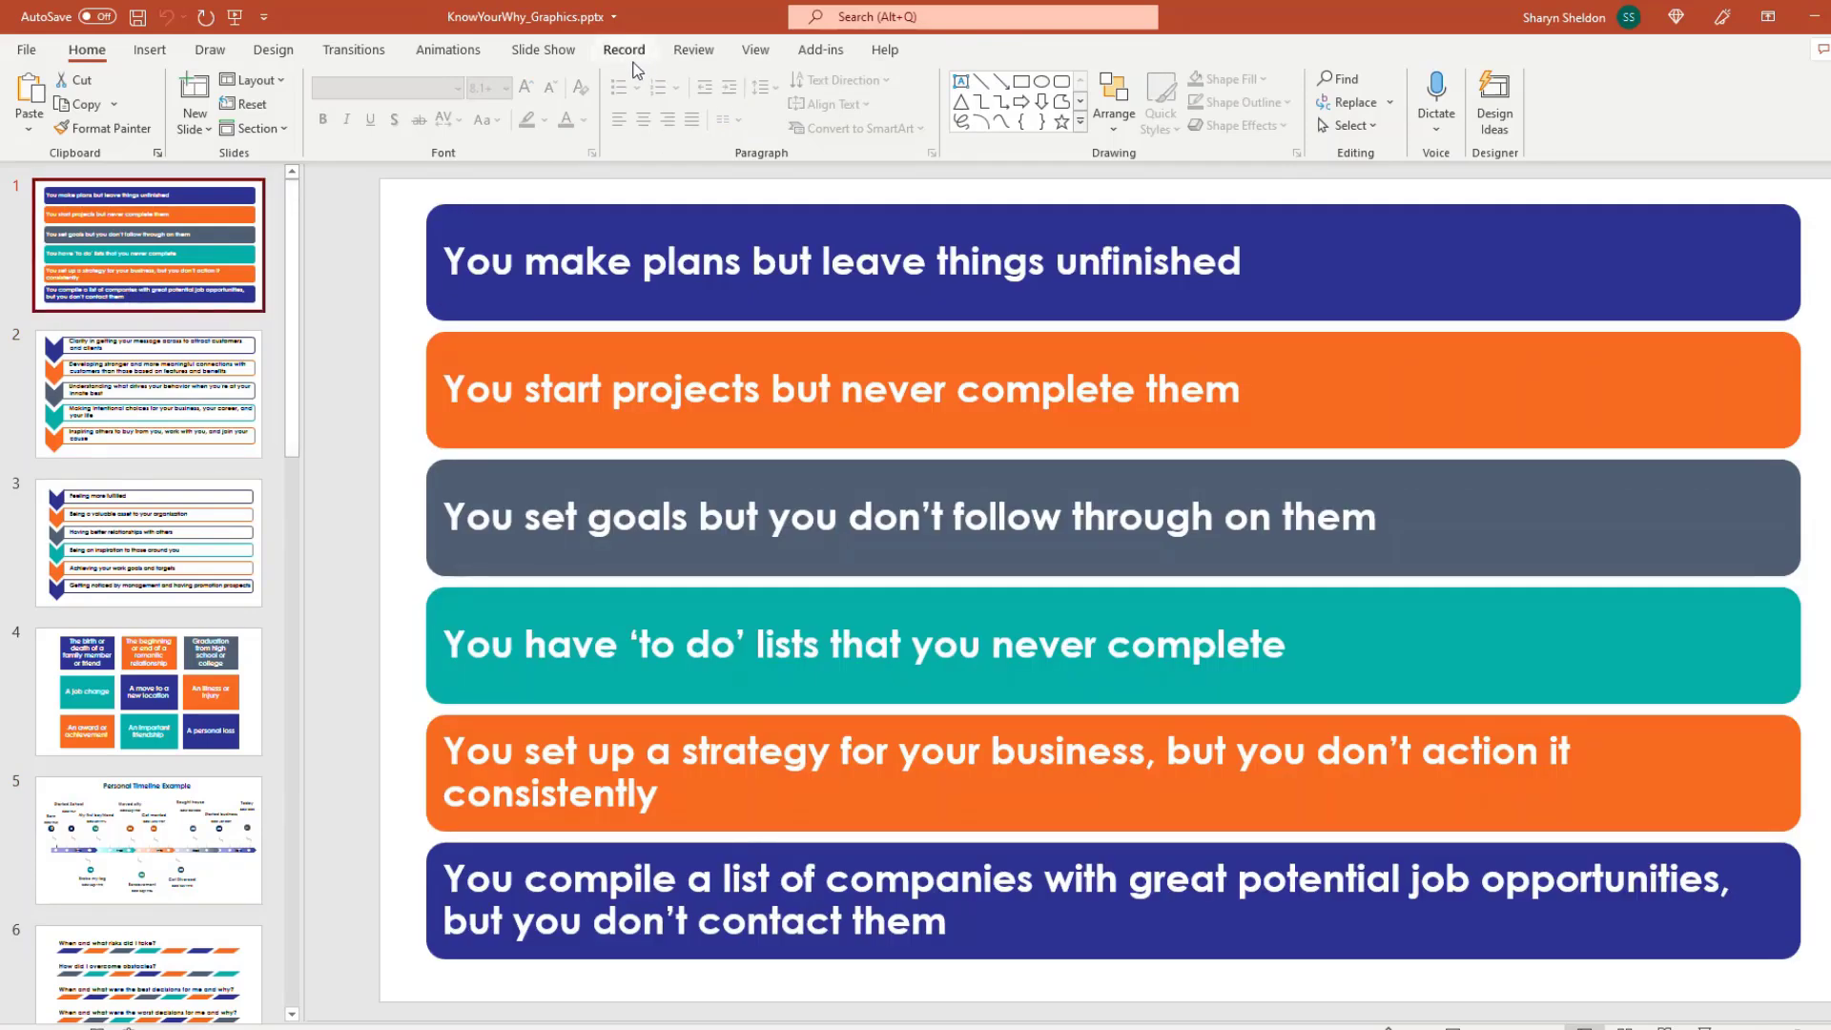
# Step: Apply the Blue Green theme colours to the whole presentation from Design > Variants > Colors
pyautogui.click(270, 52)
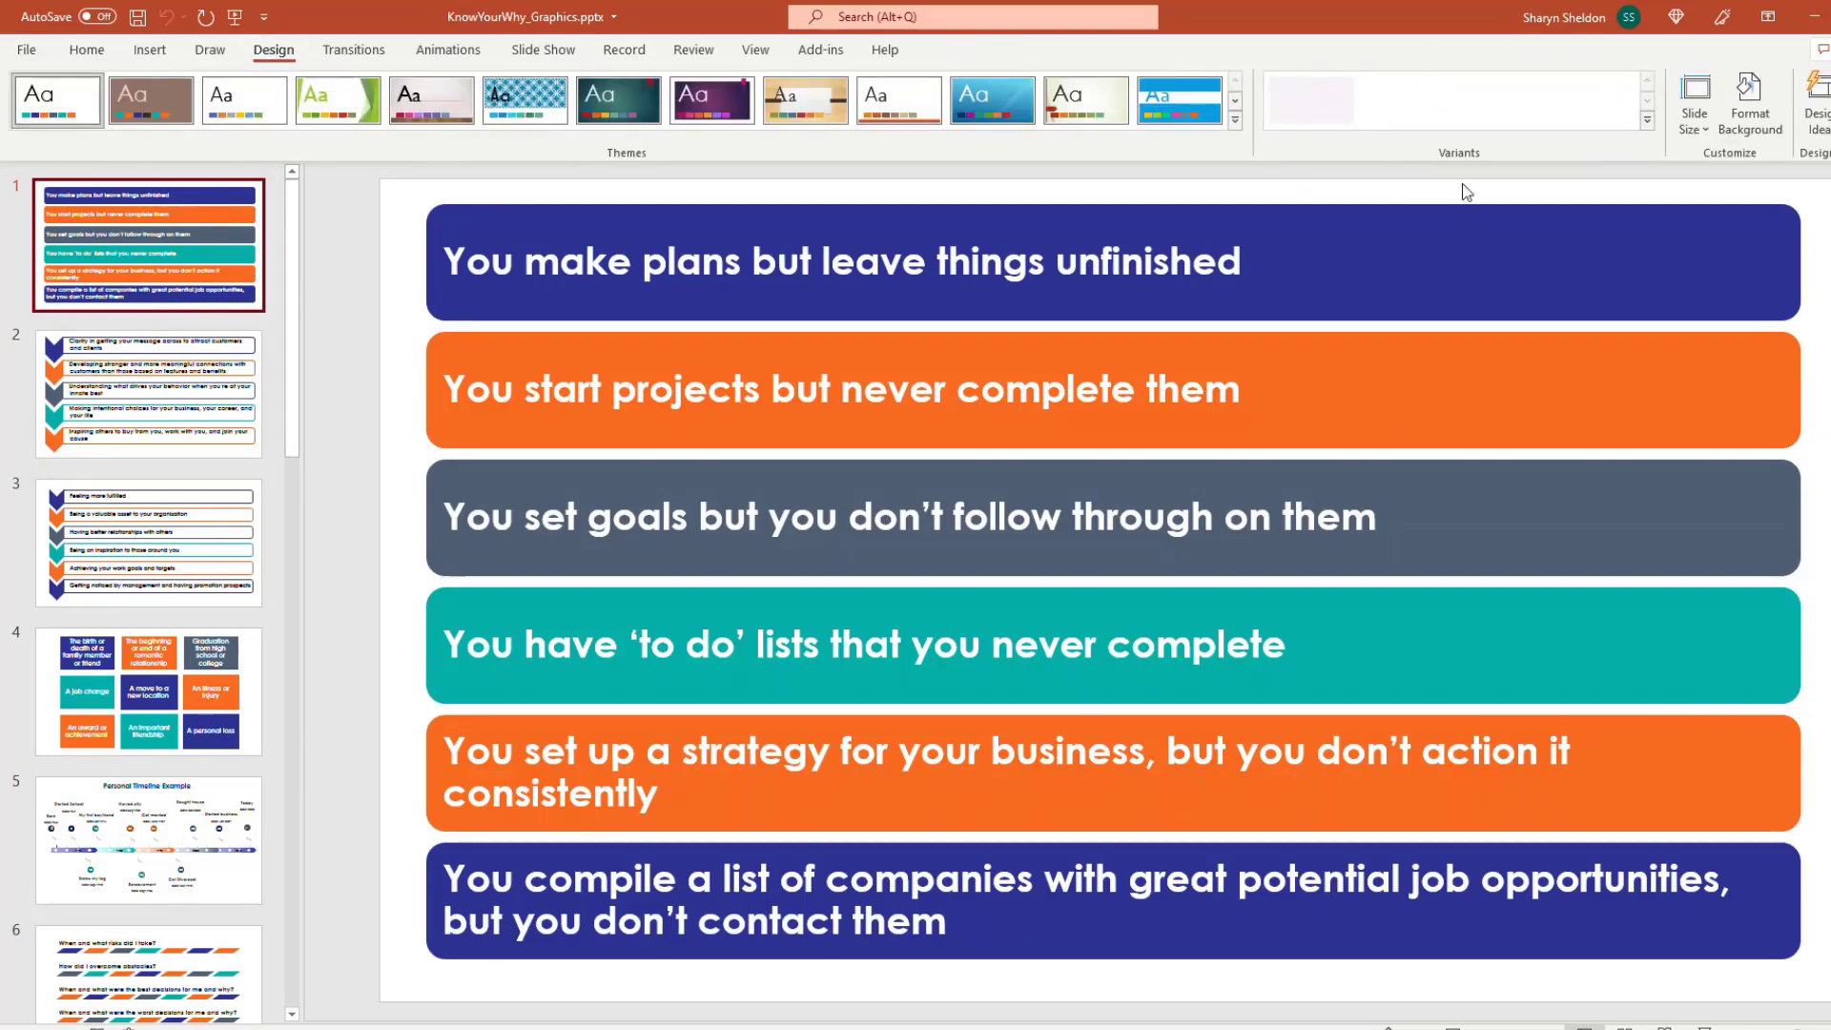
pyautogui.click(1647, 121)
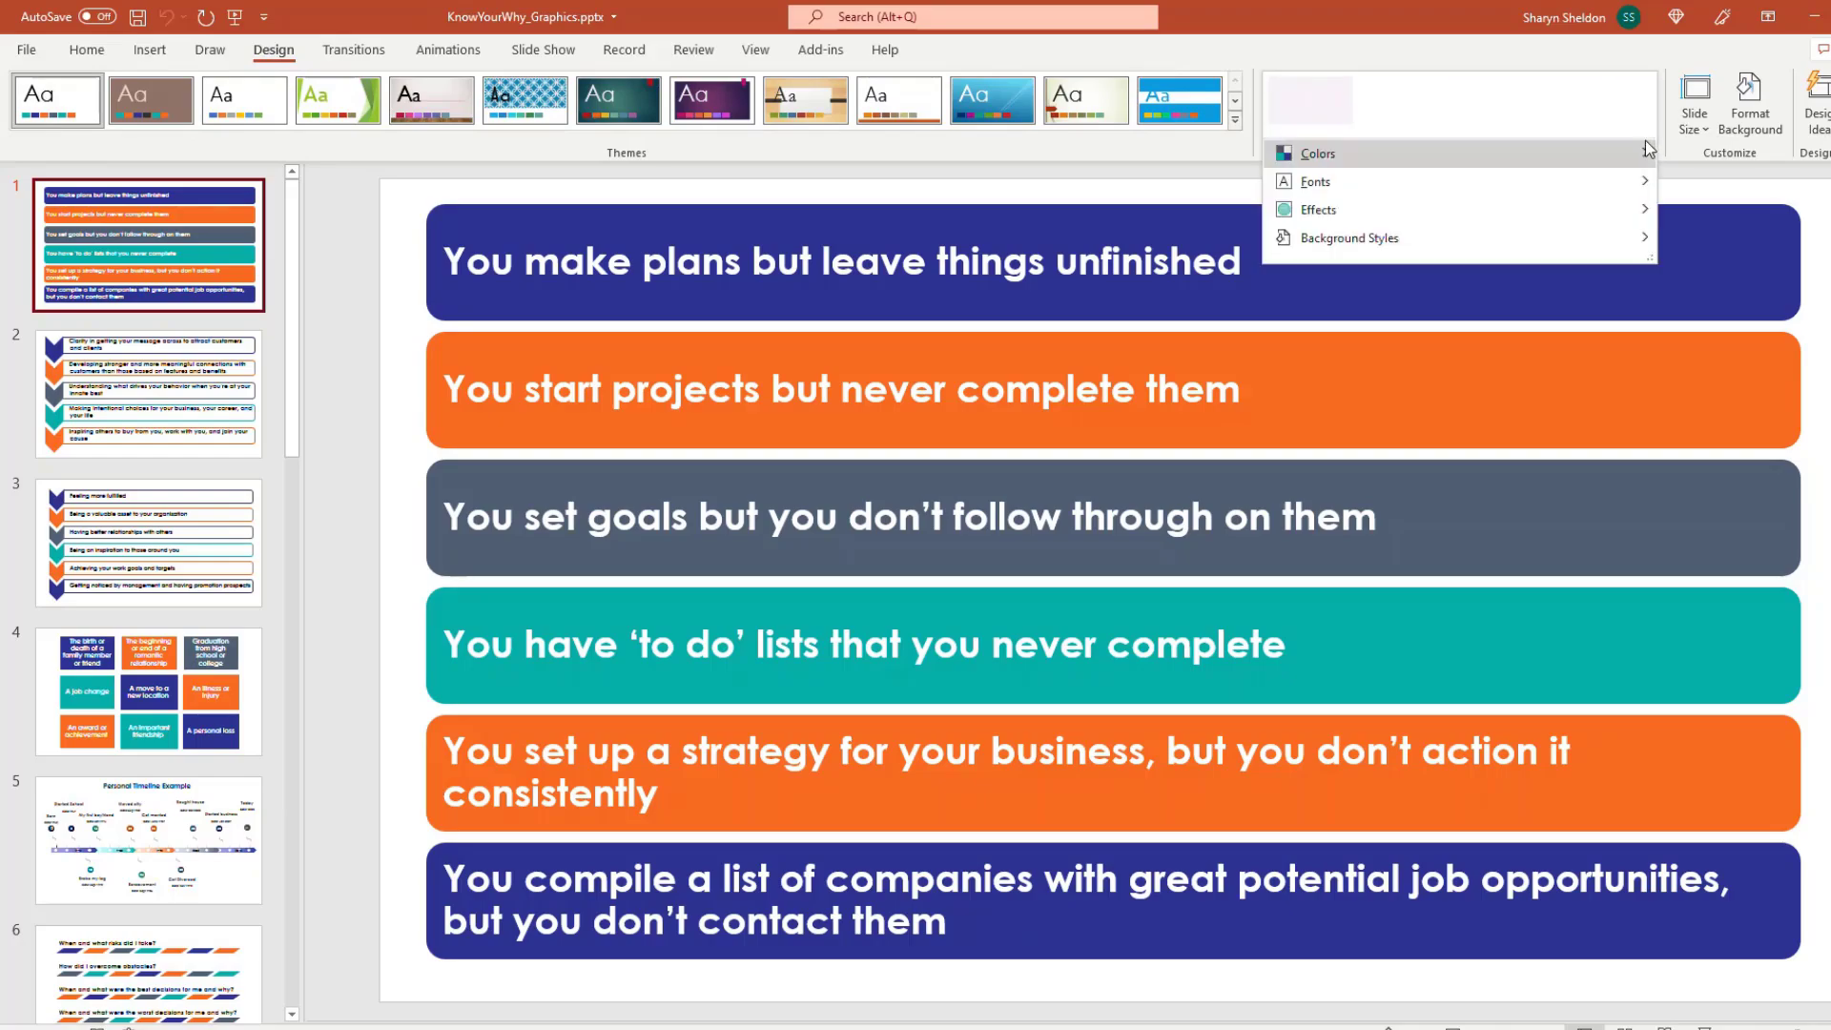
pyautogui.moveTo(1645, 141)
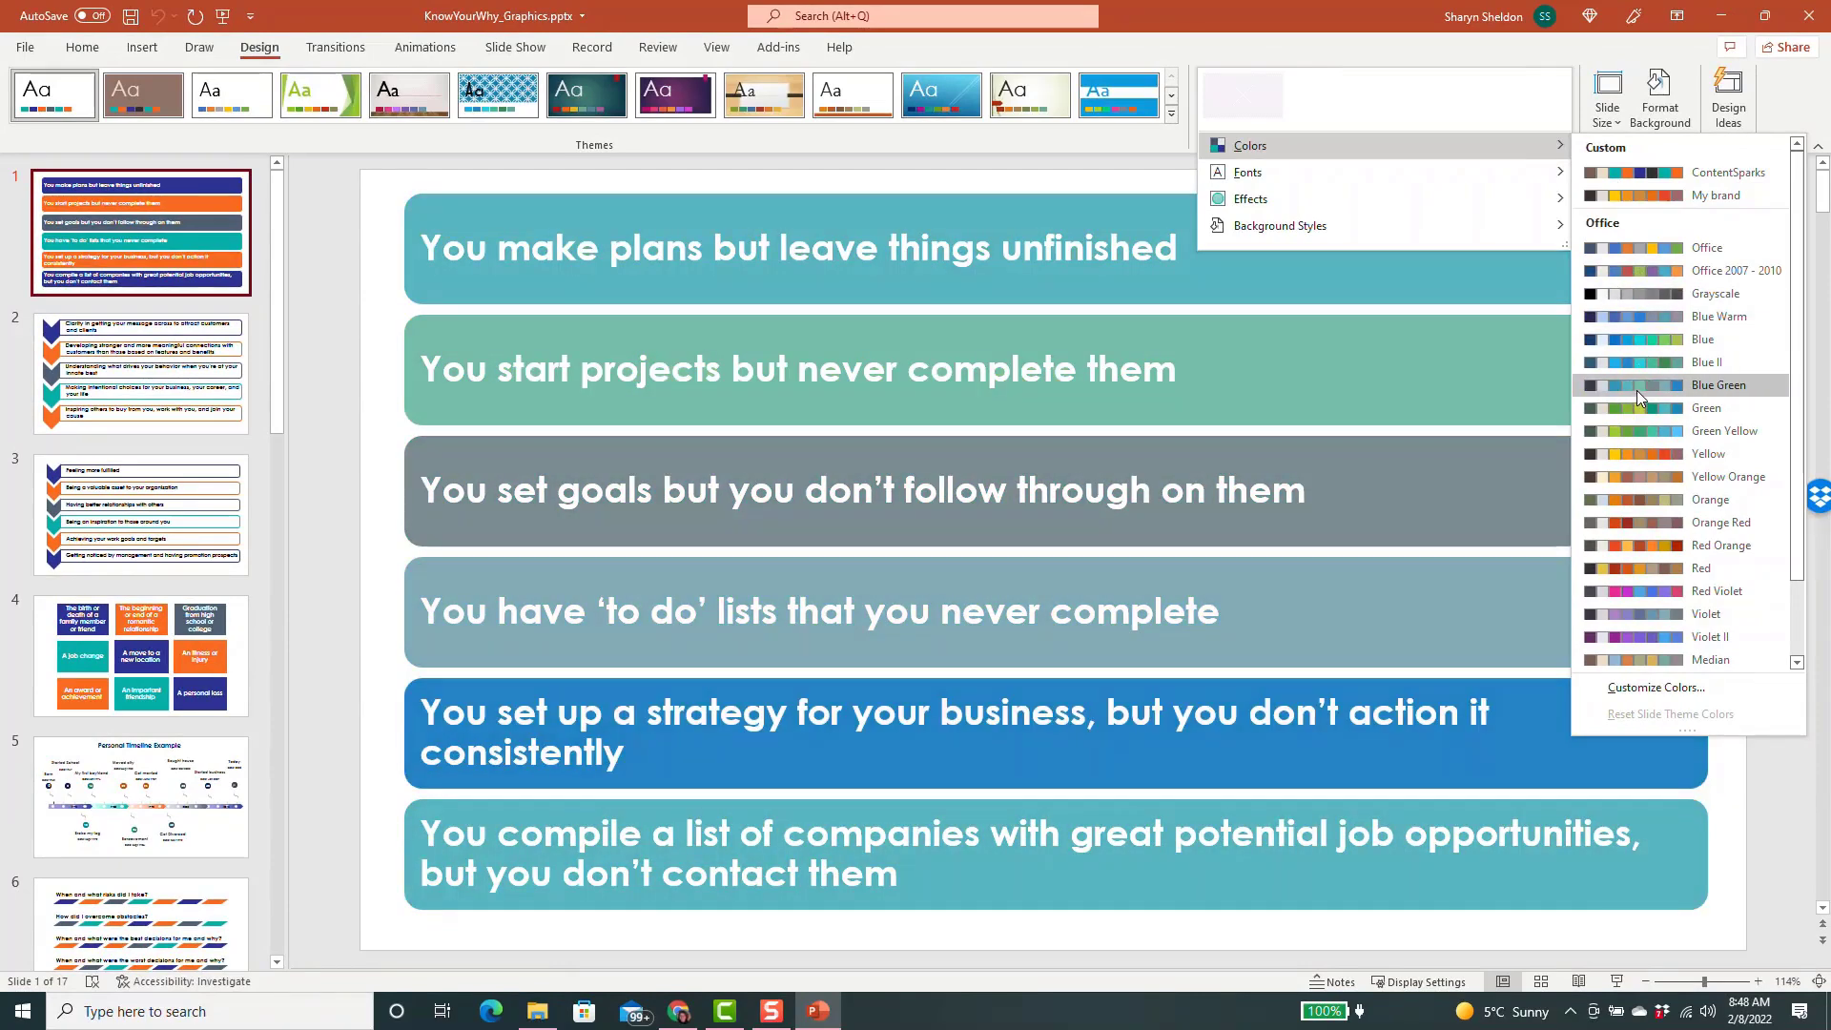
pyautogui.click(1637, 391)
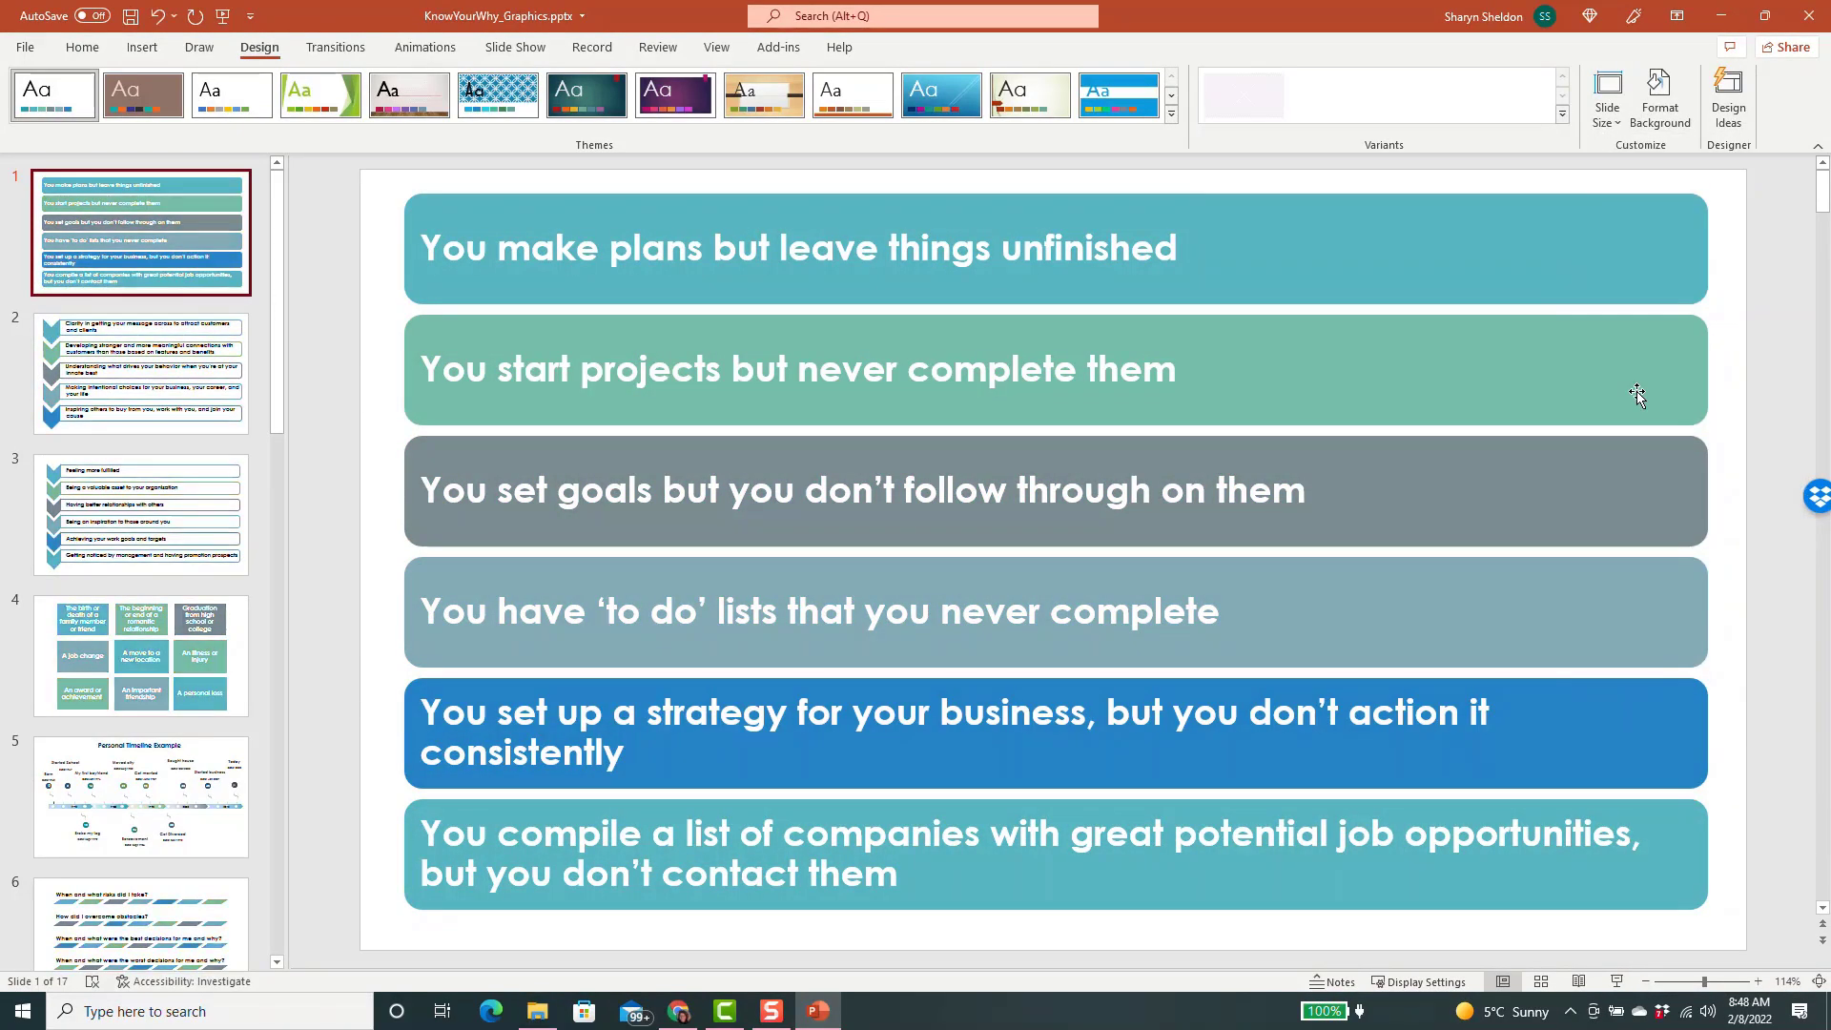
pyautogui.click(1561, 115)
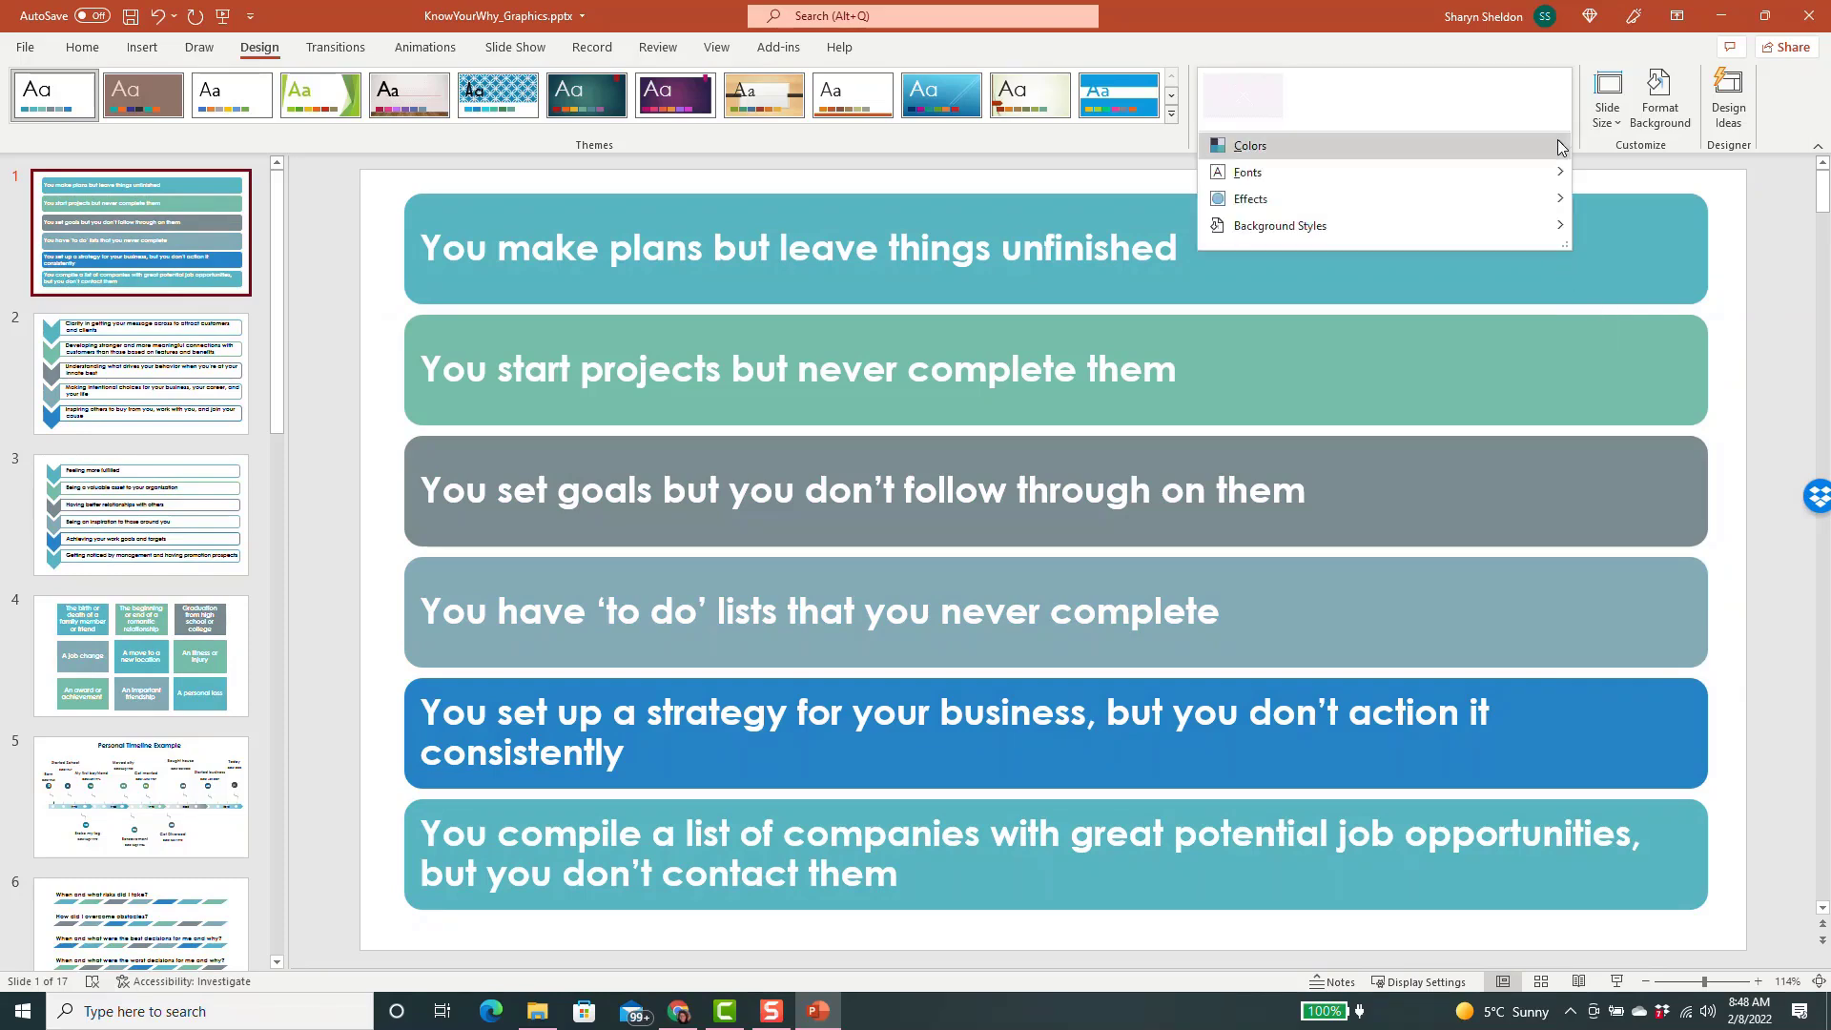
pyautogui.moveTo(1561, 146)
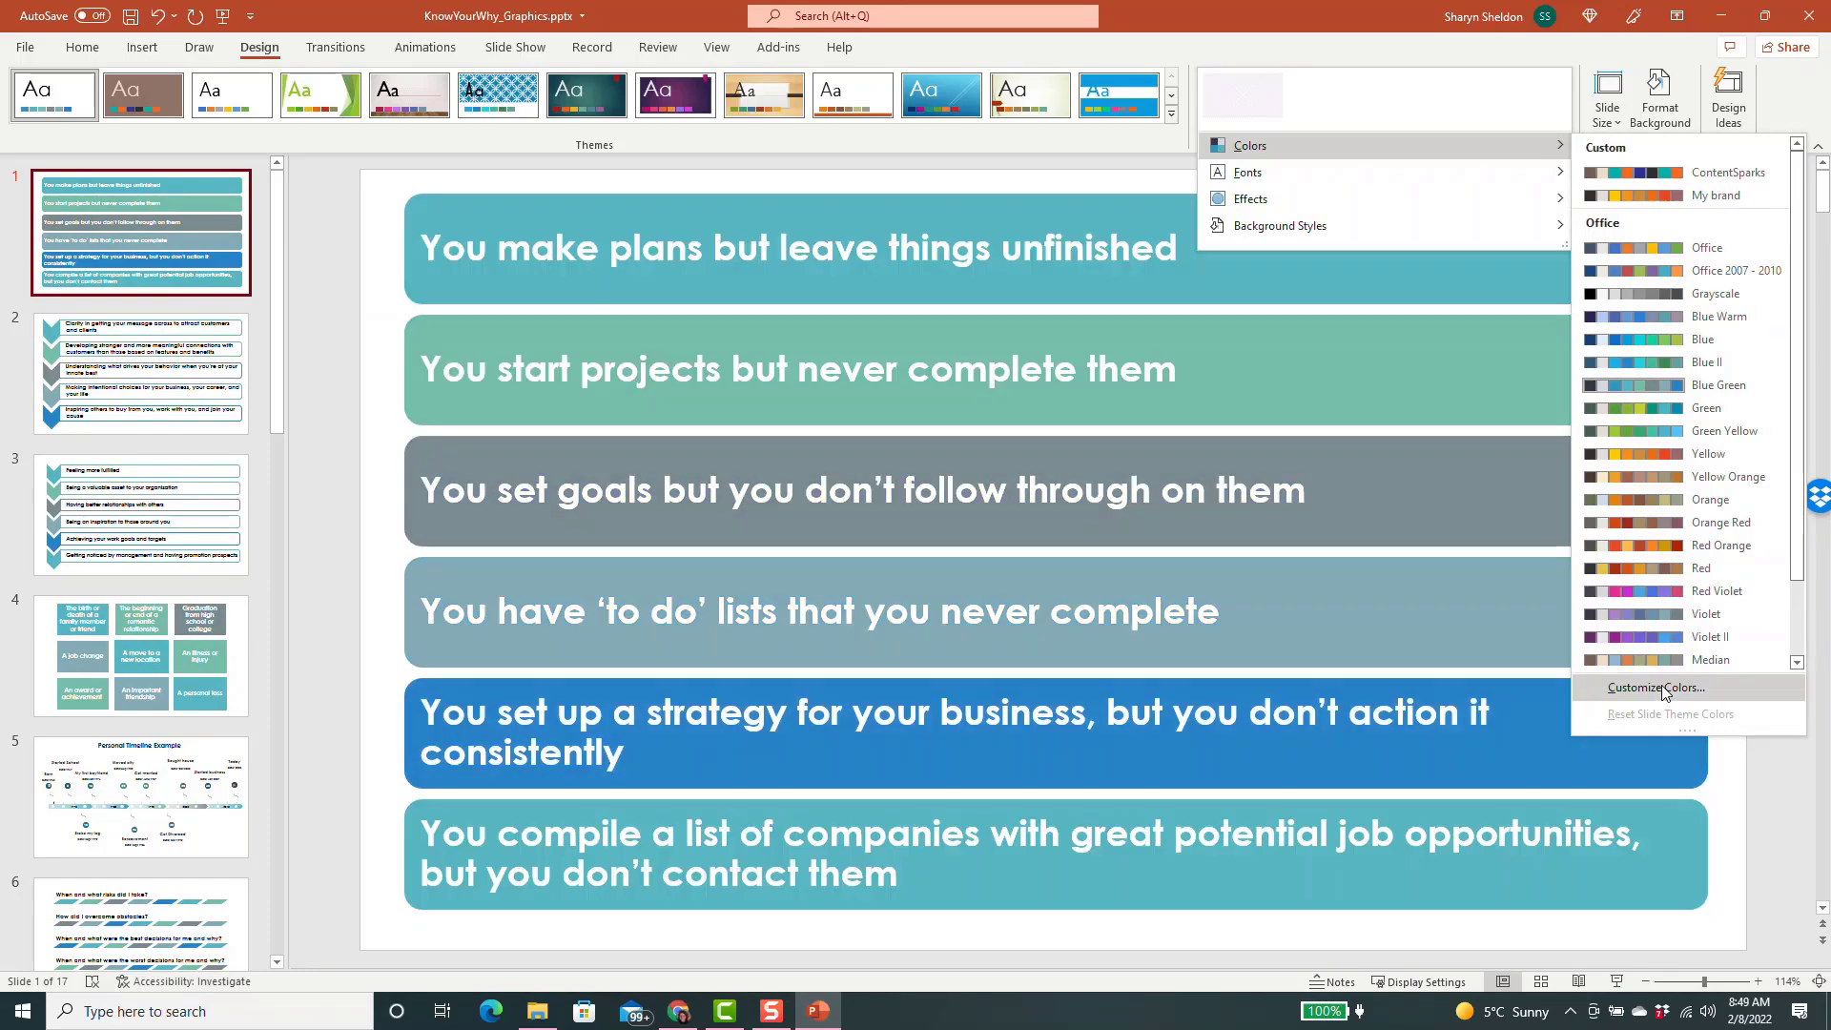
# Step: Save a custom colour set named 'My brand' with Accent 1 set to RGB 52/148/186
pyautogui.click(1657, 688)
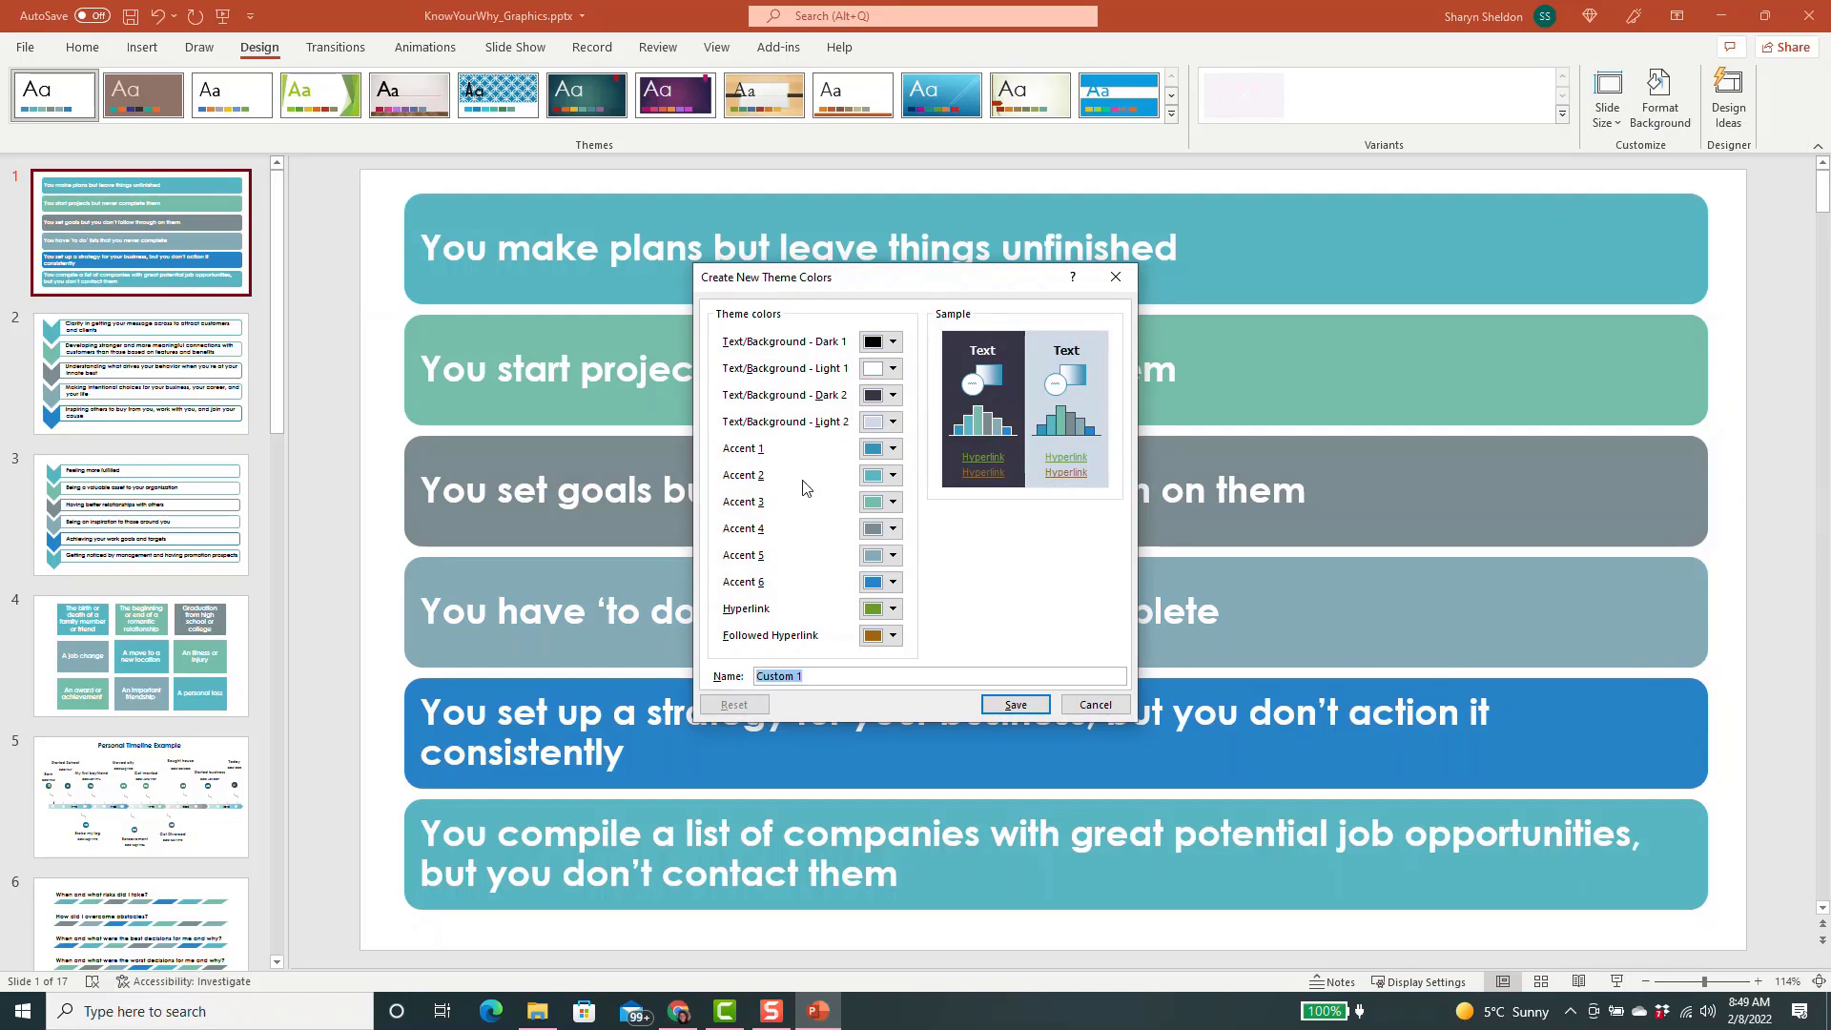
pyautogui.click(873, 452)
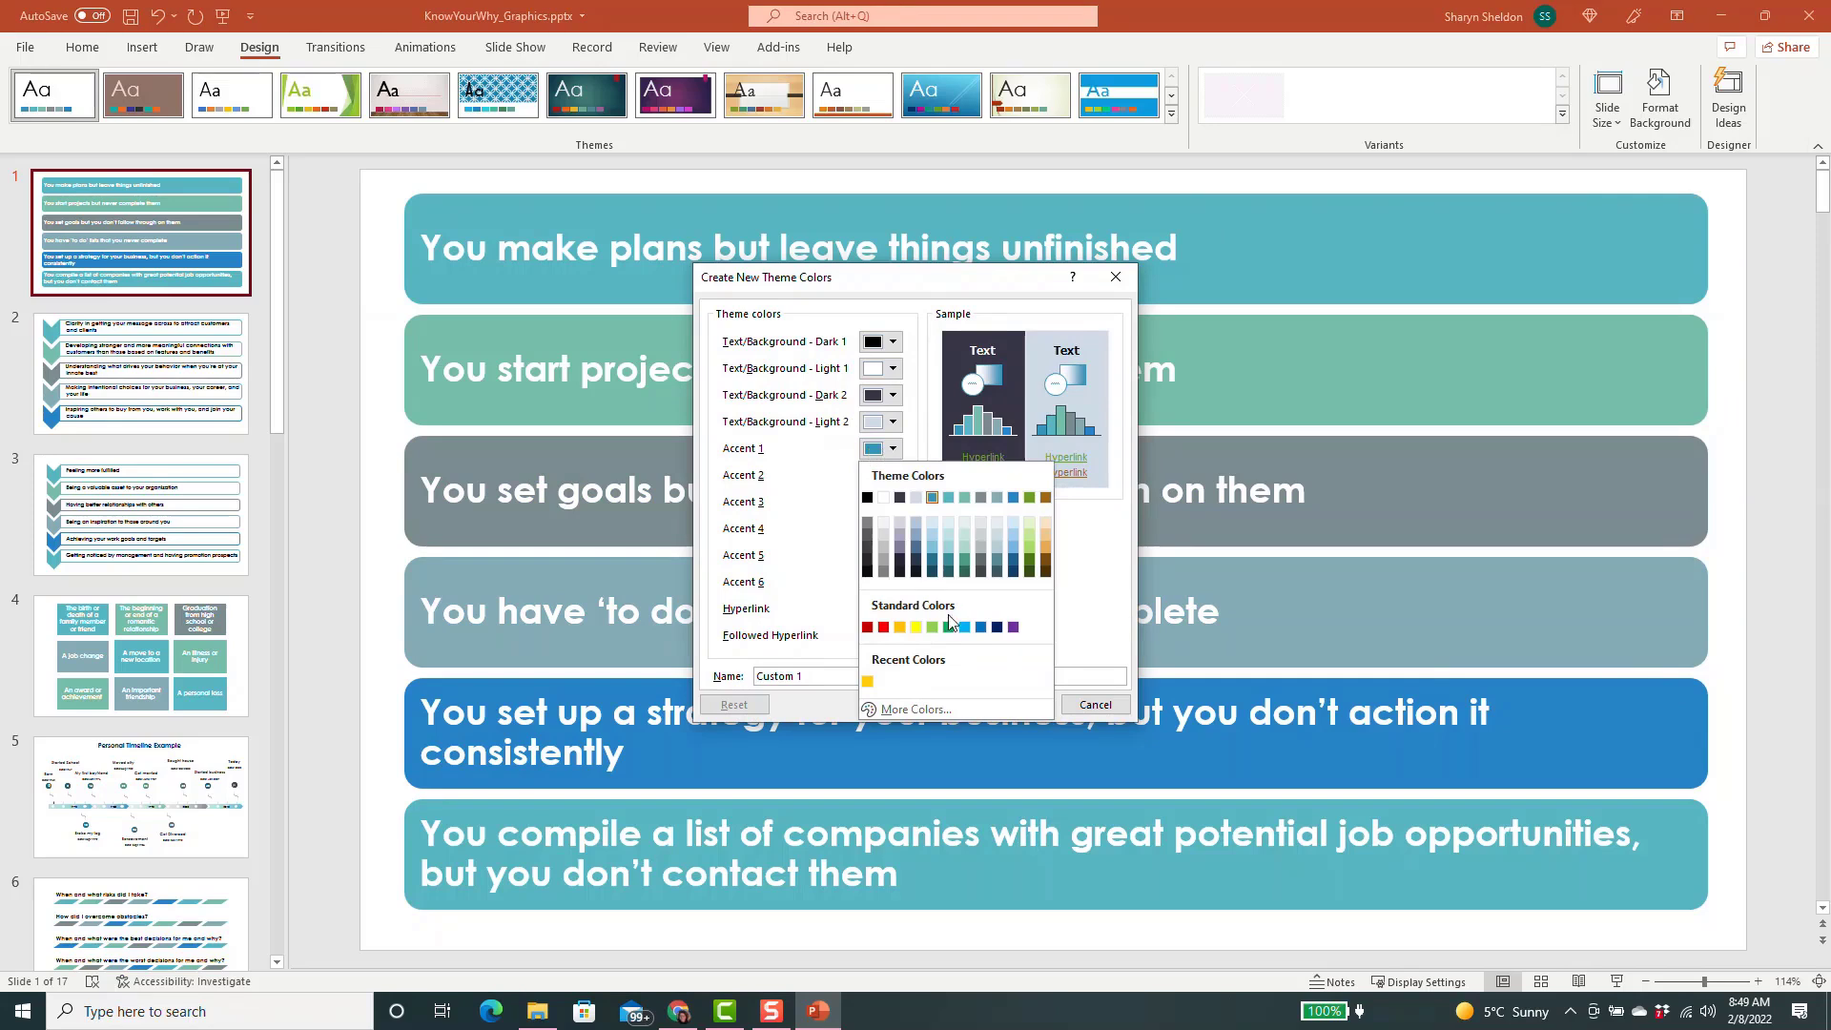
pyautogui.click(901, 710)
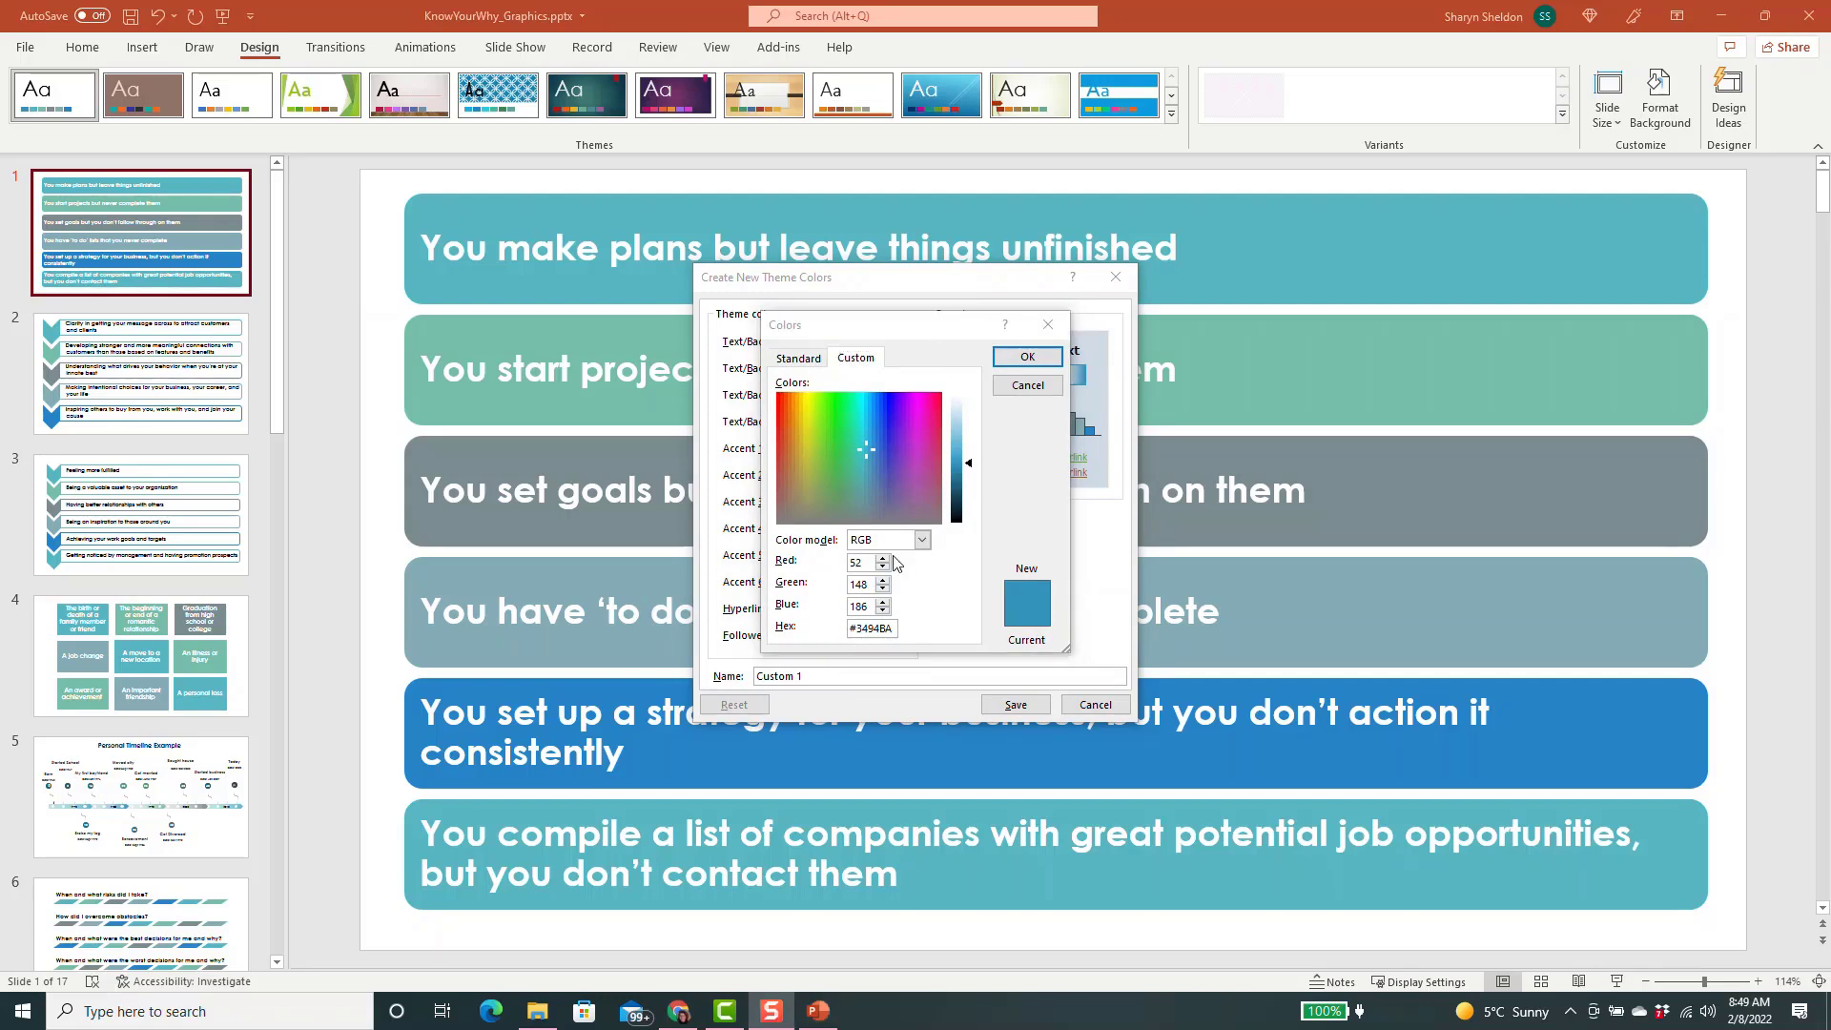
pyautogui.click(1027, 356)
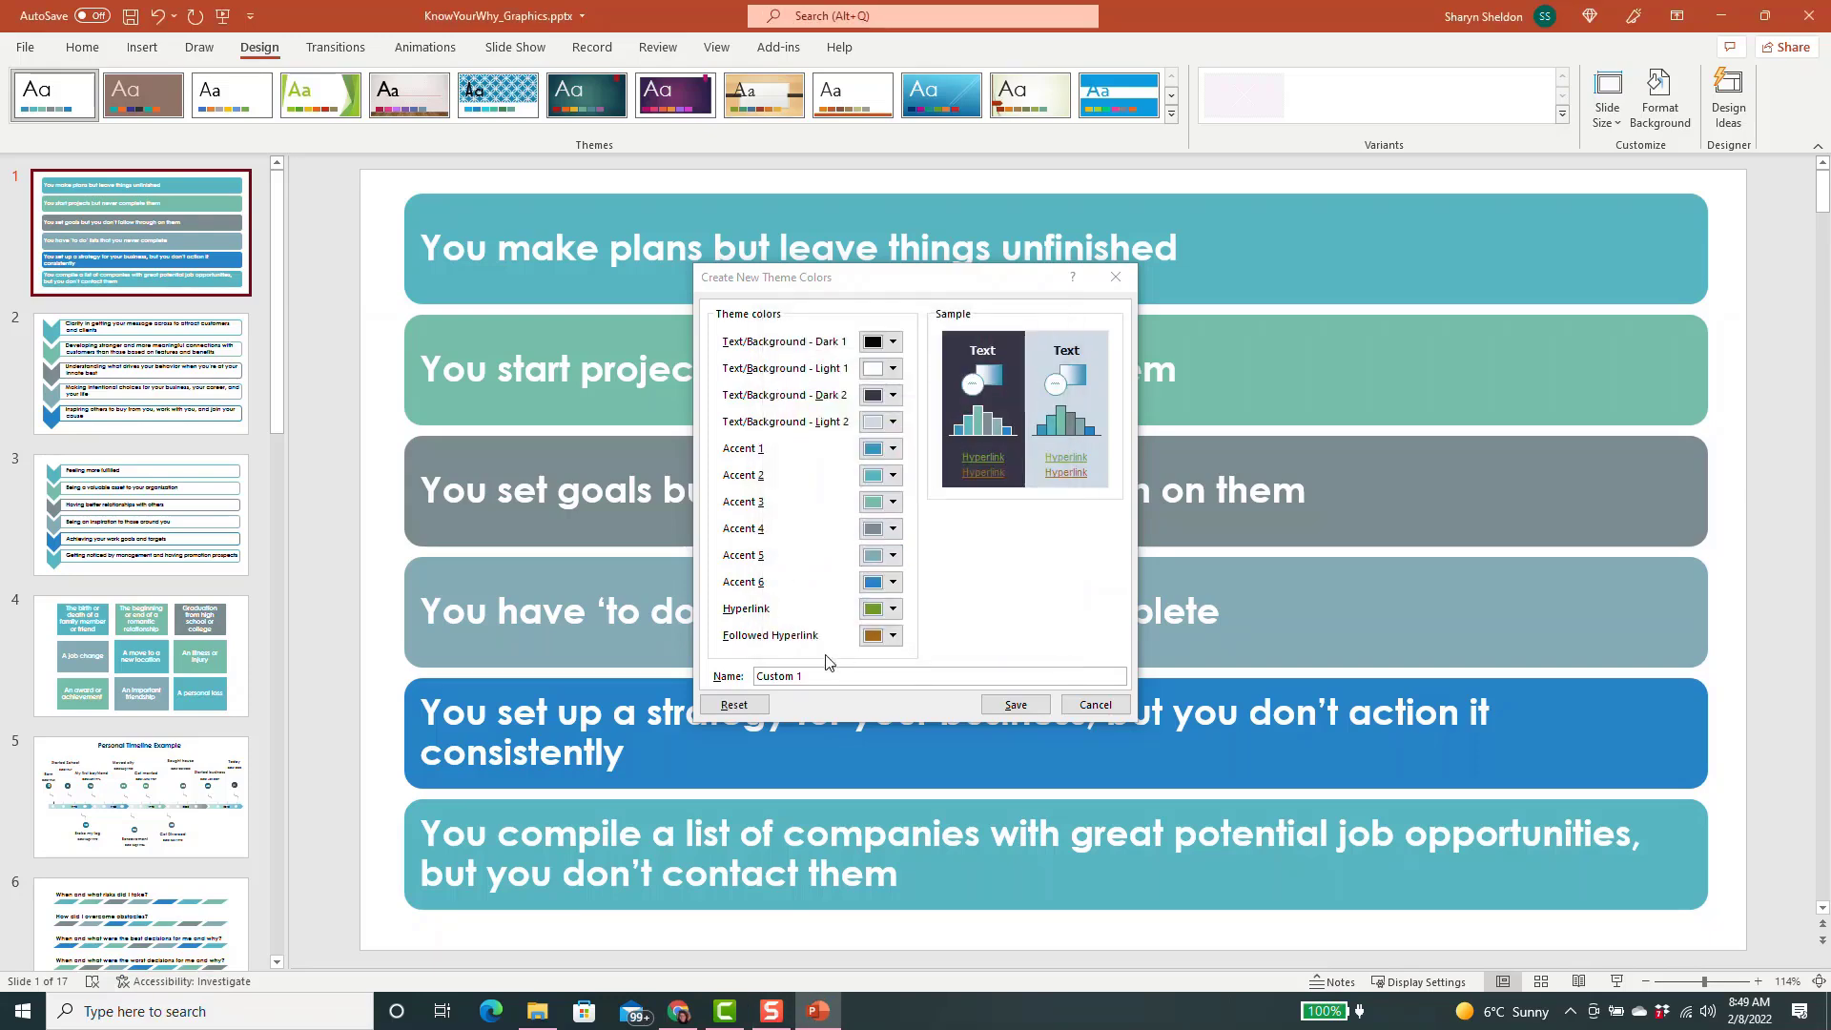
pyautogui.click(811, 676)
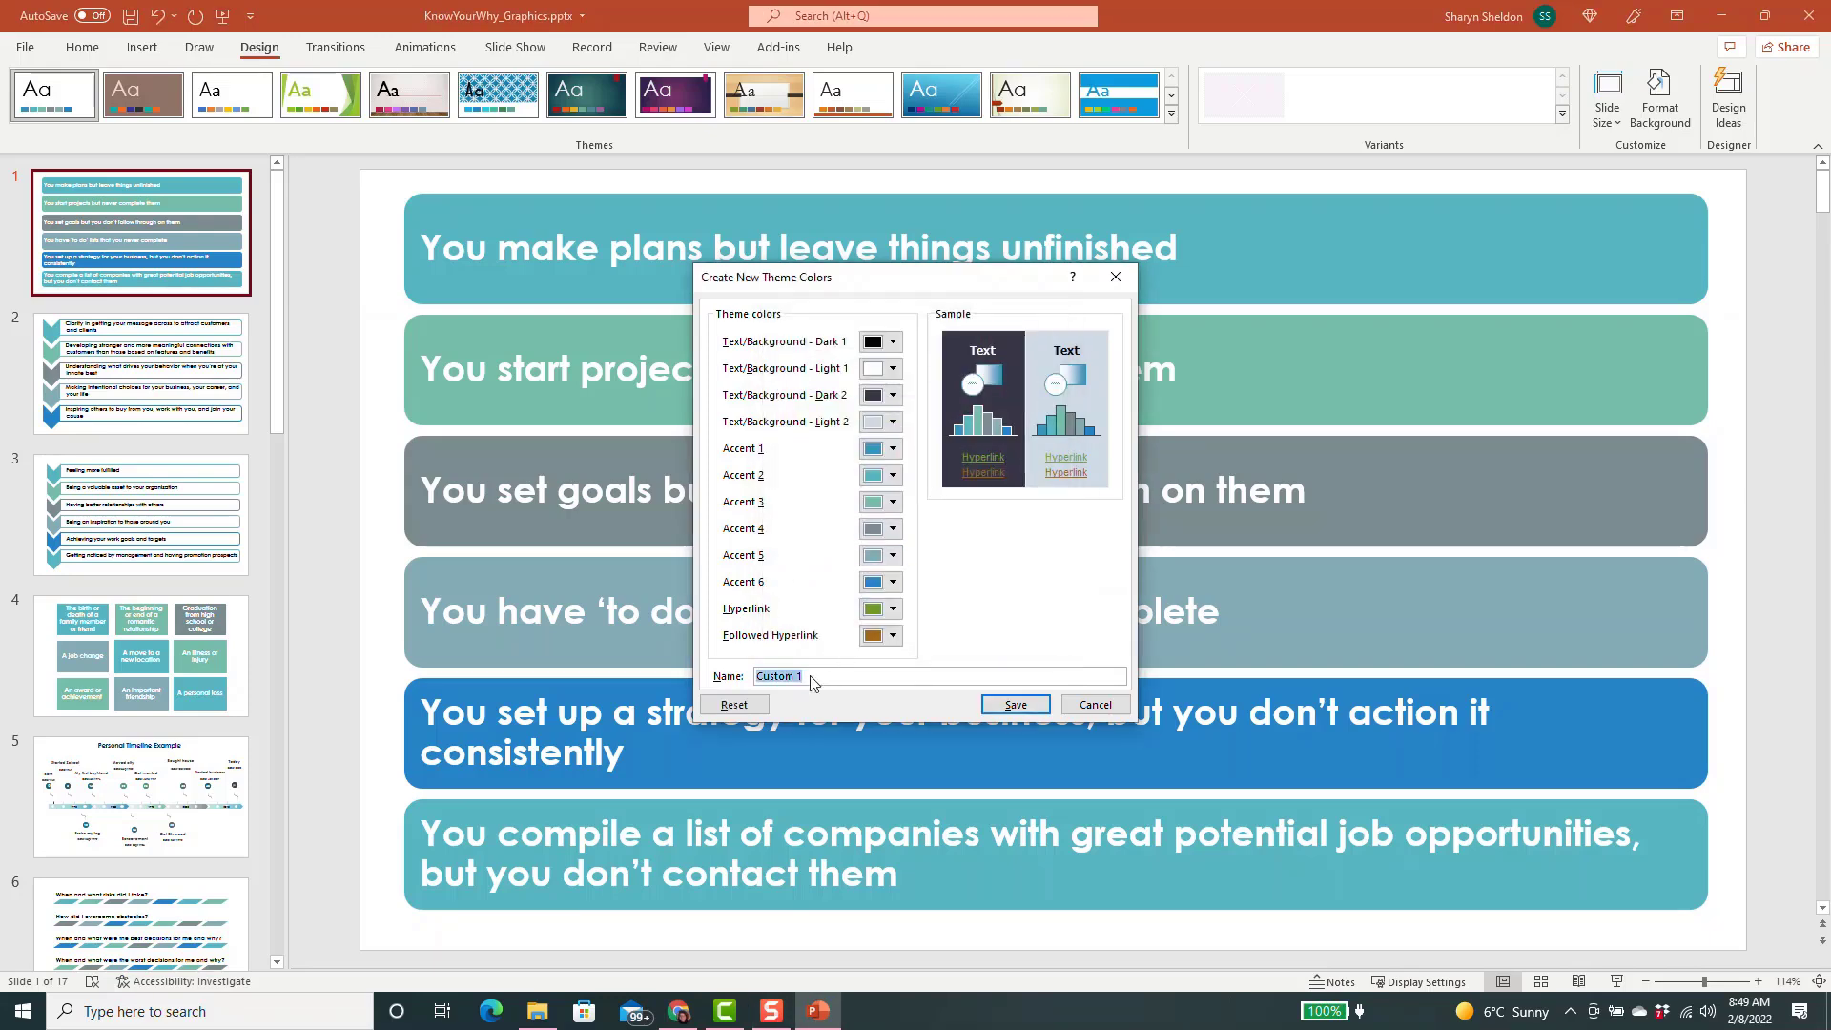
pyautogui.write('My brand')
pyautogui.click(1015, 704)
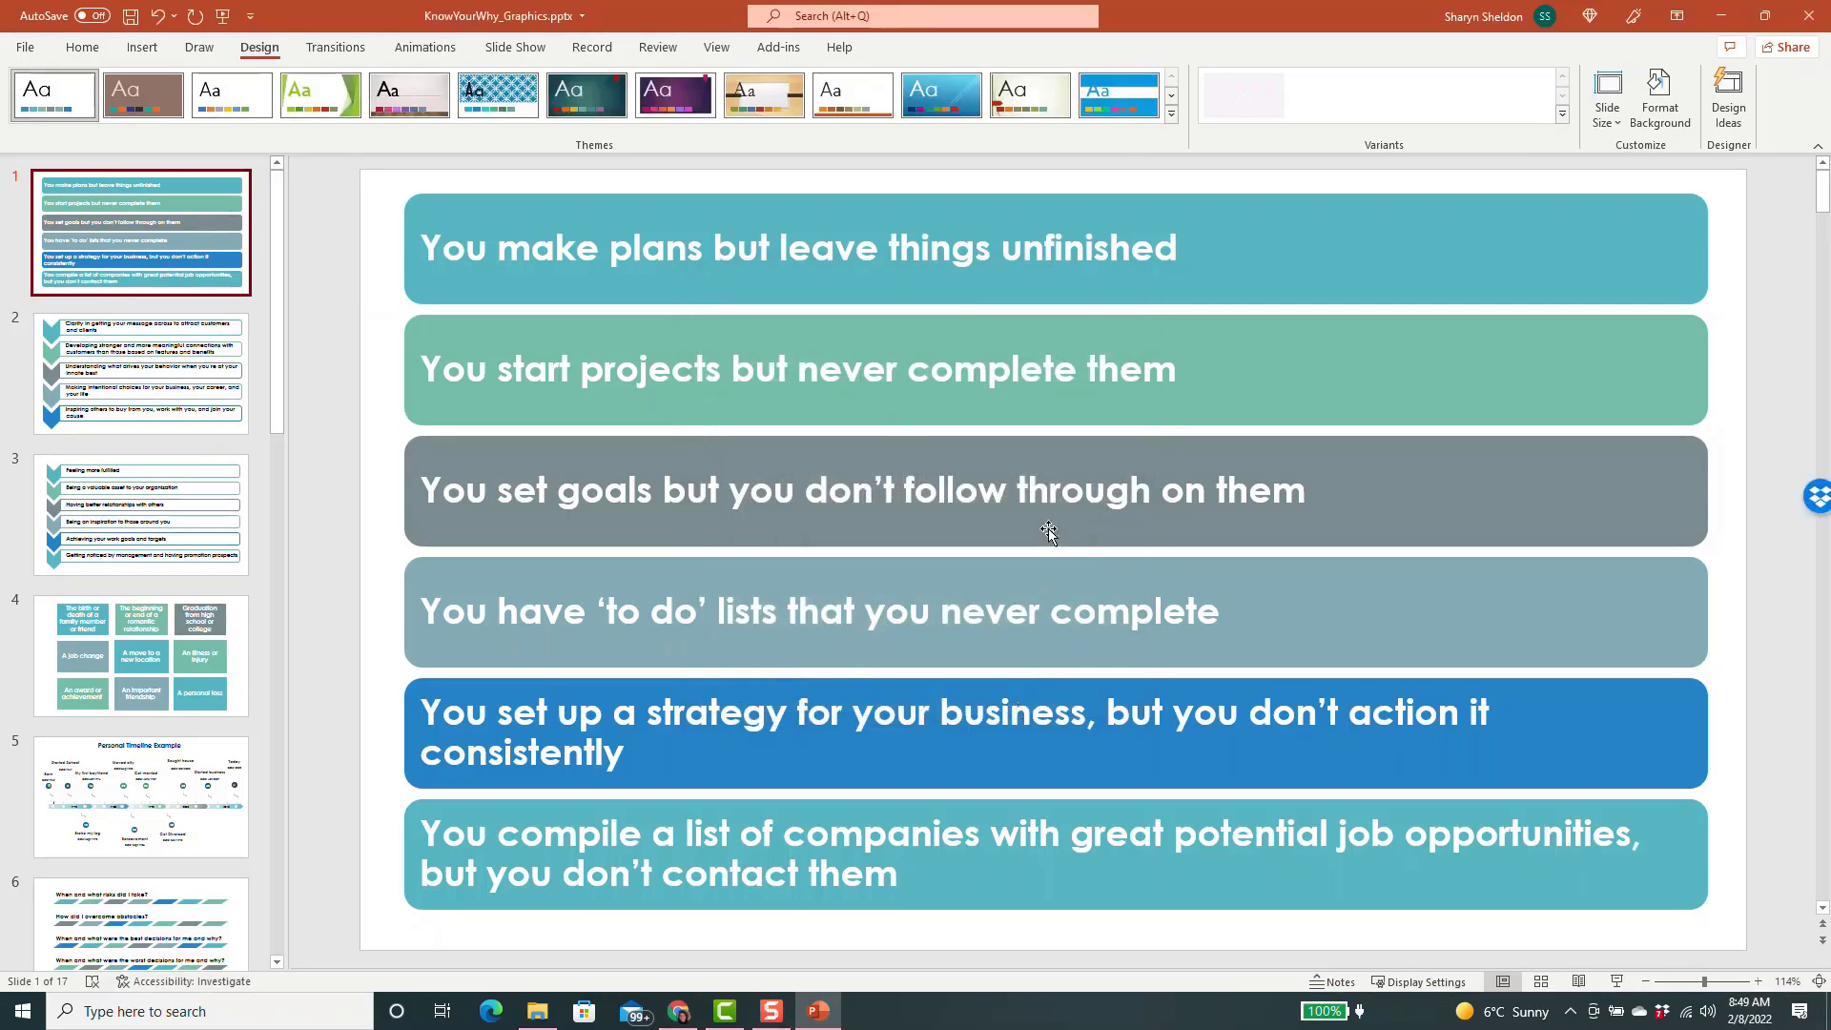
# Step: Apply the custom ContentSparks colours, turning the statement bars orange, navy, charcoal and teal
pyautogui.click(1563, 115)
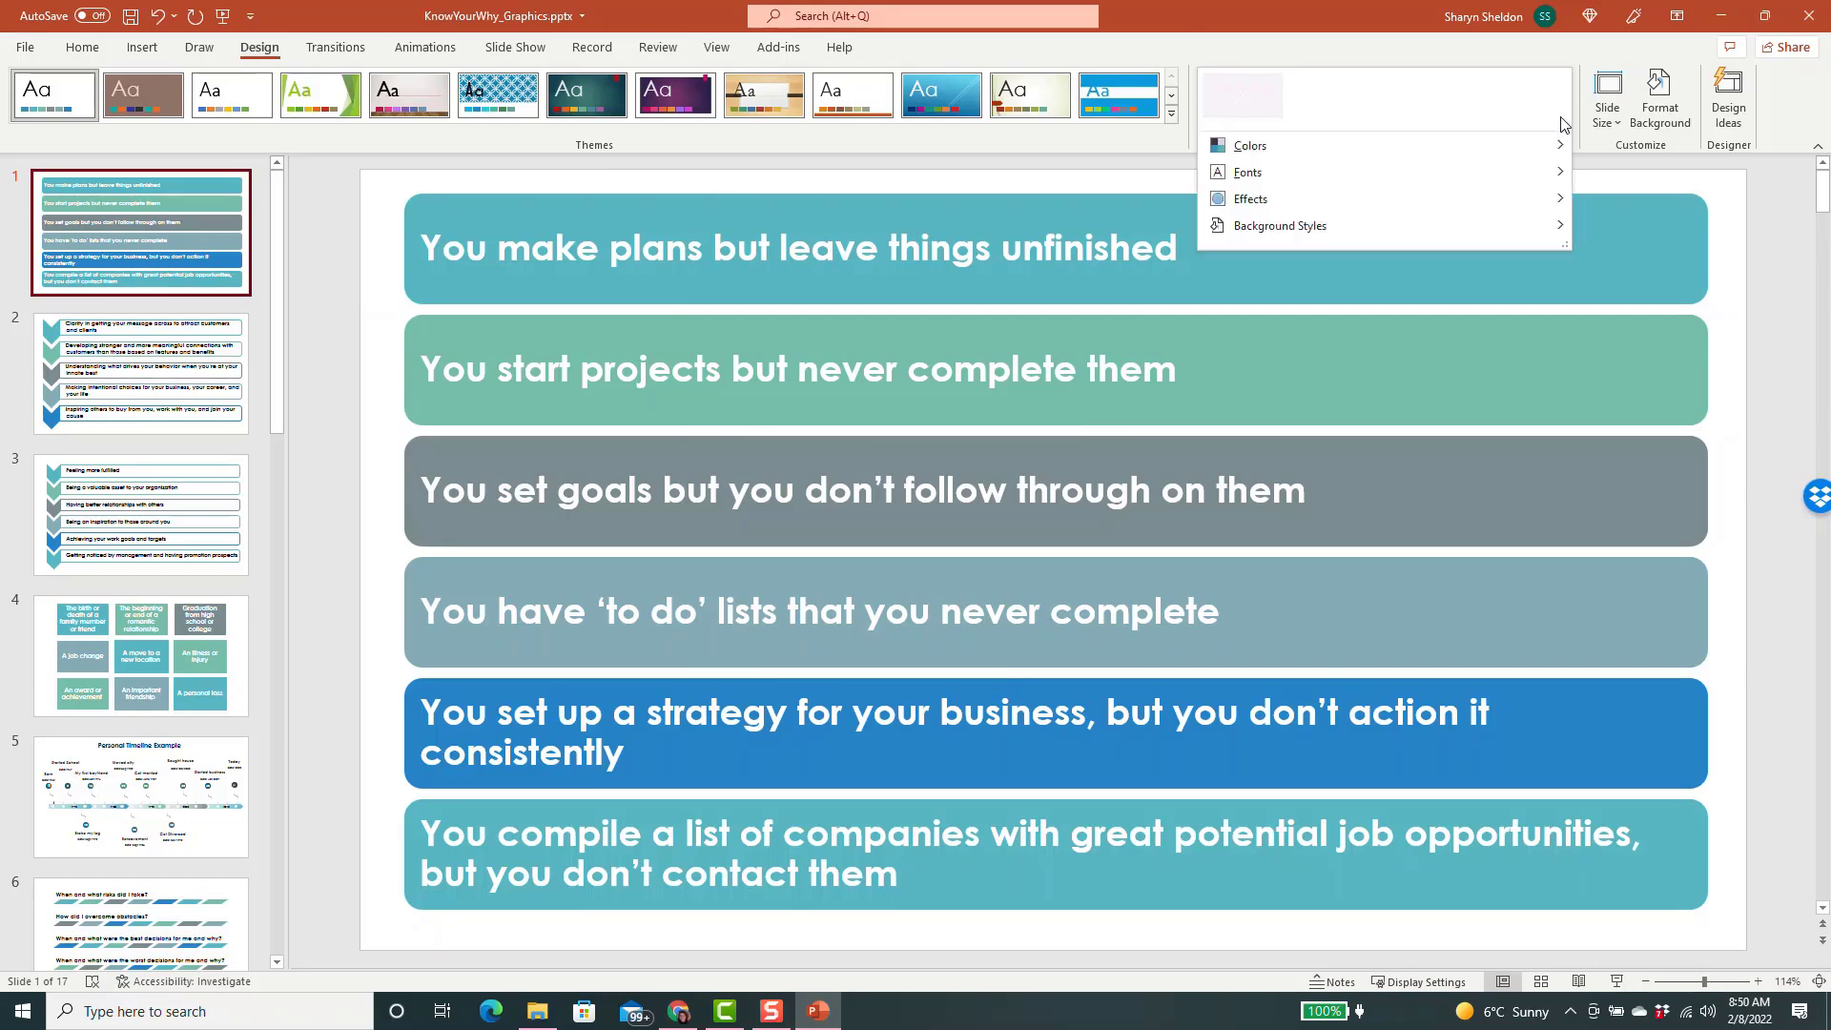
pyautogui.moveTo(1560, 143)
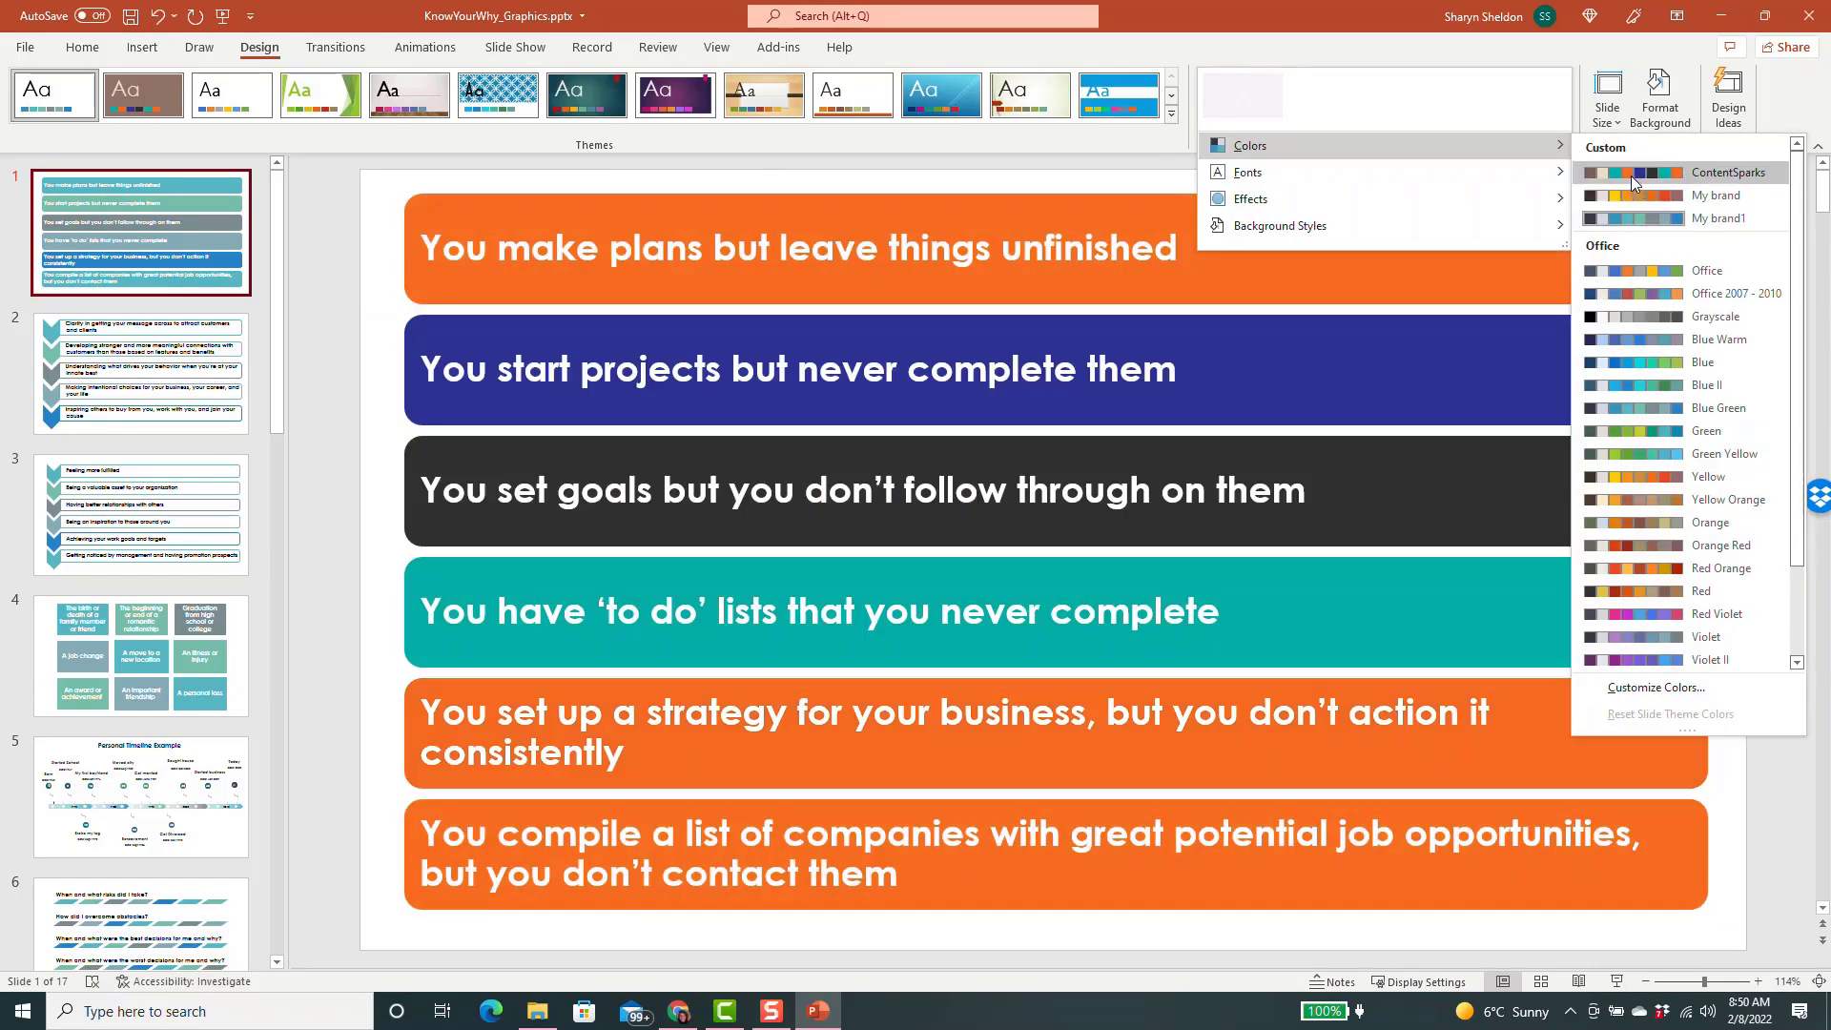
pyautogui.click(1631, 176)
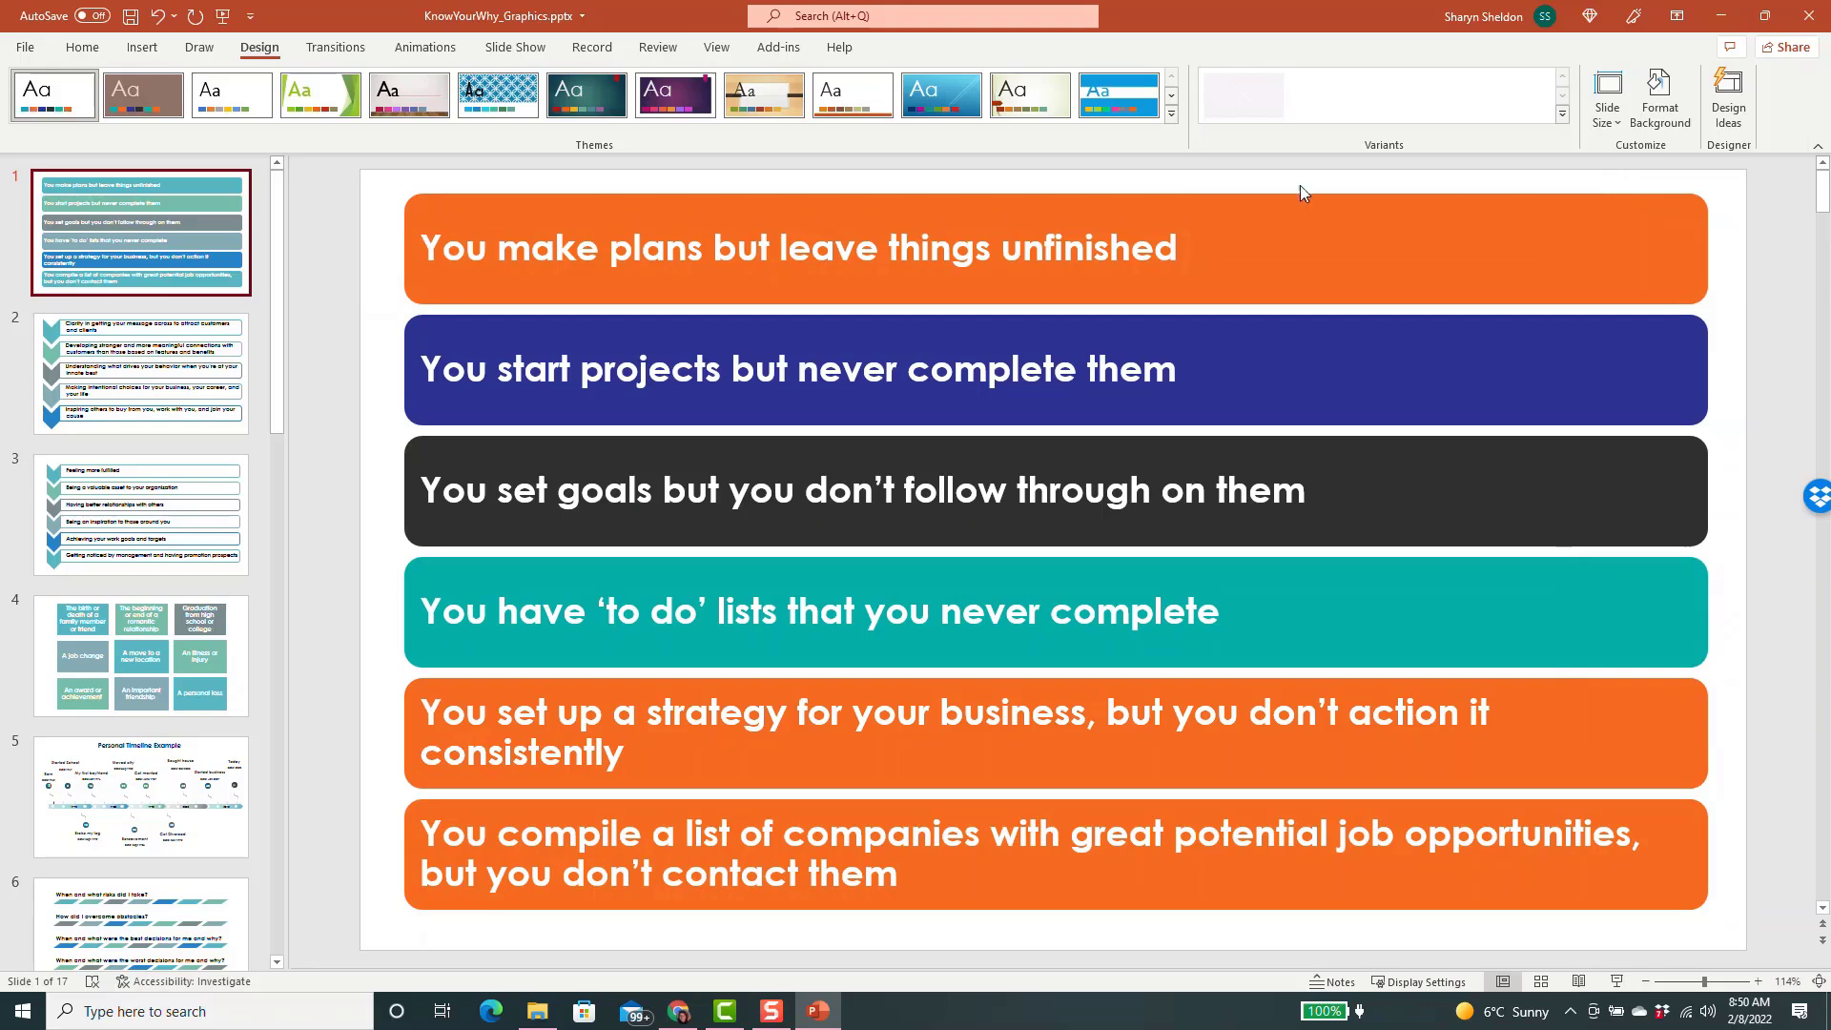
pyautogui.click(410, 196)
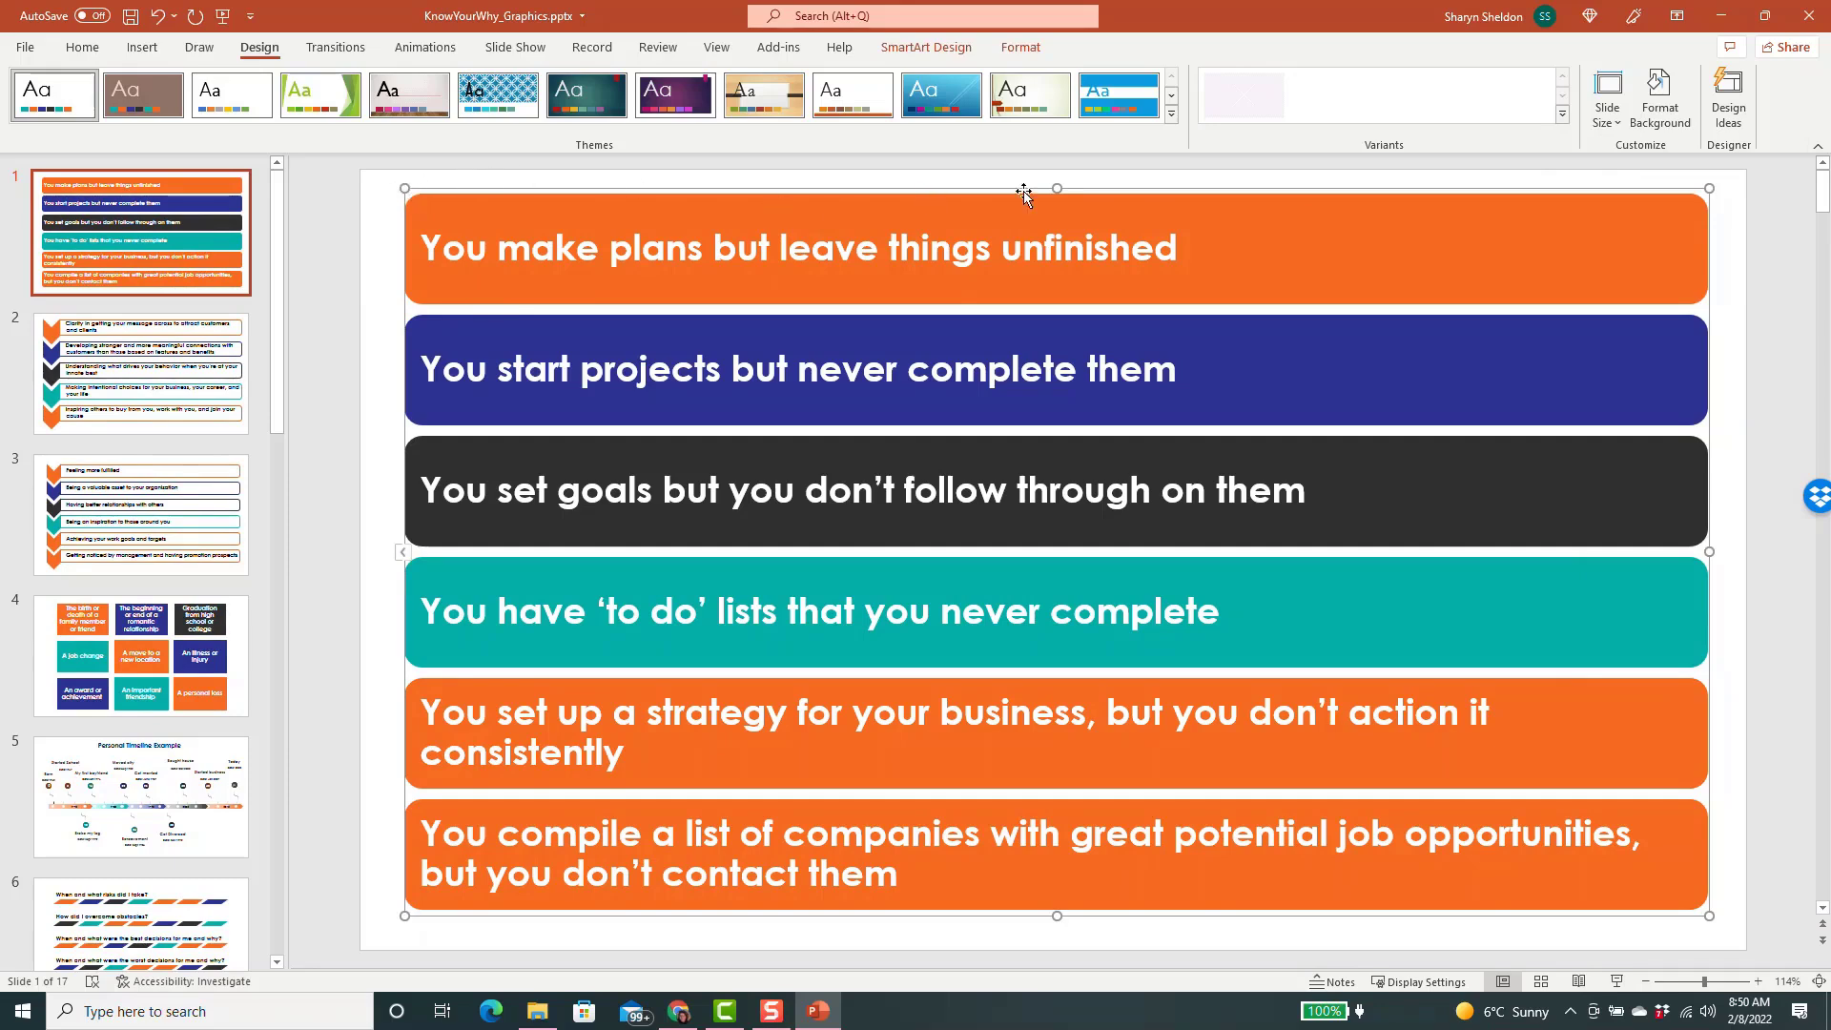
pyautogui.click(771, 250)
pyautogui.click(717, 361)
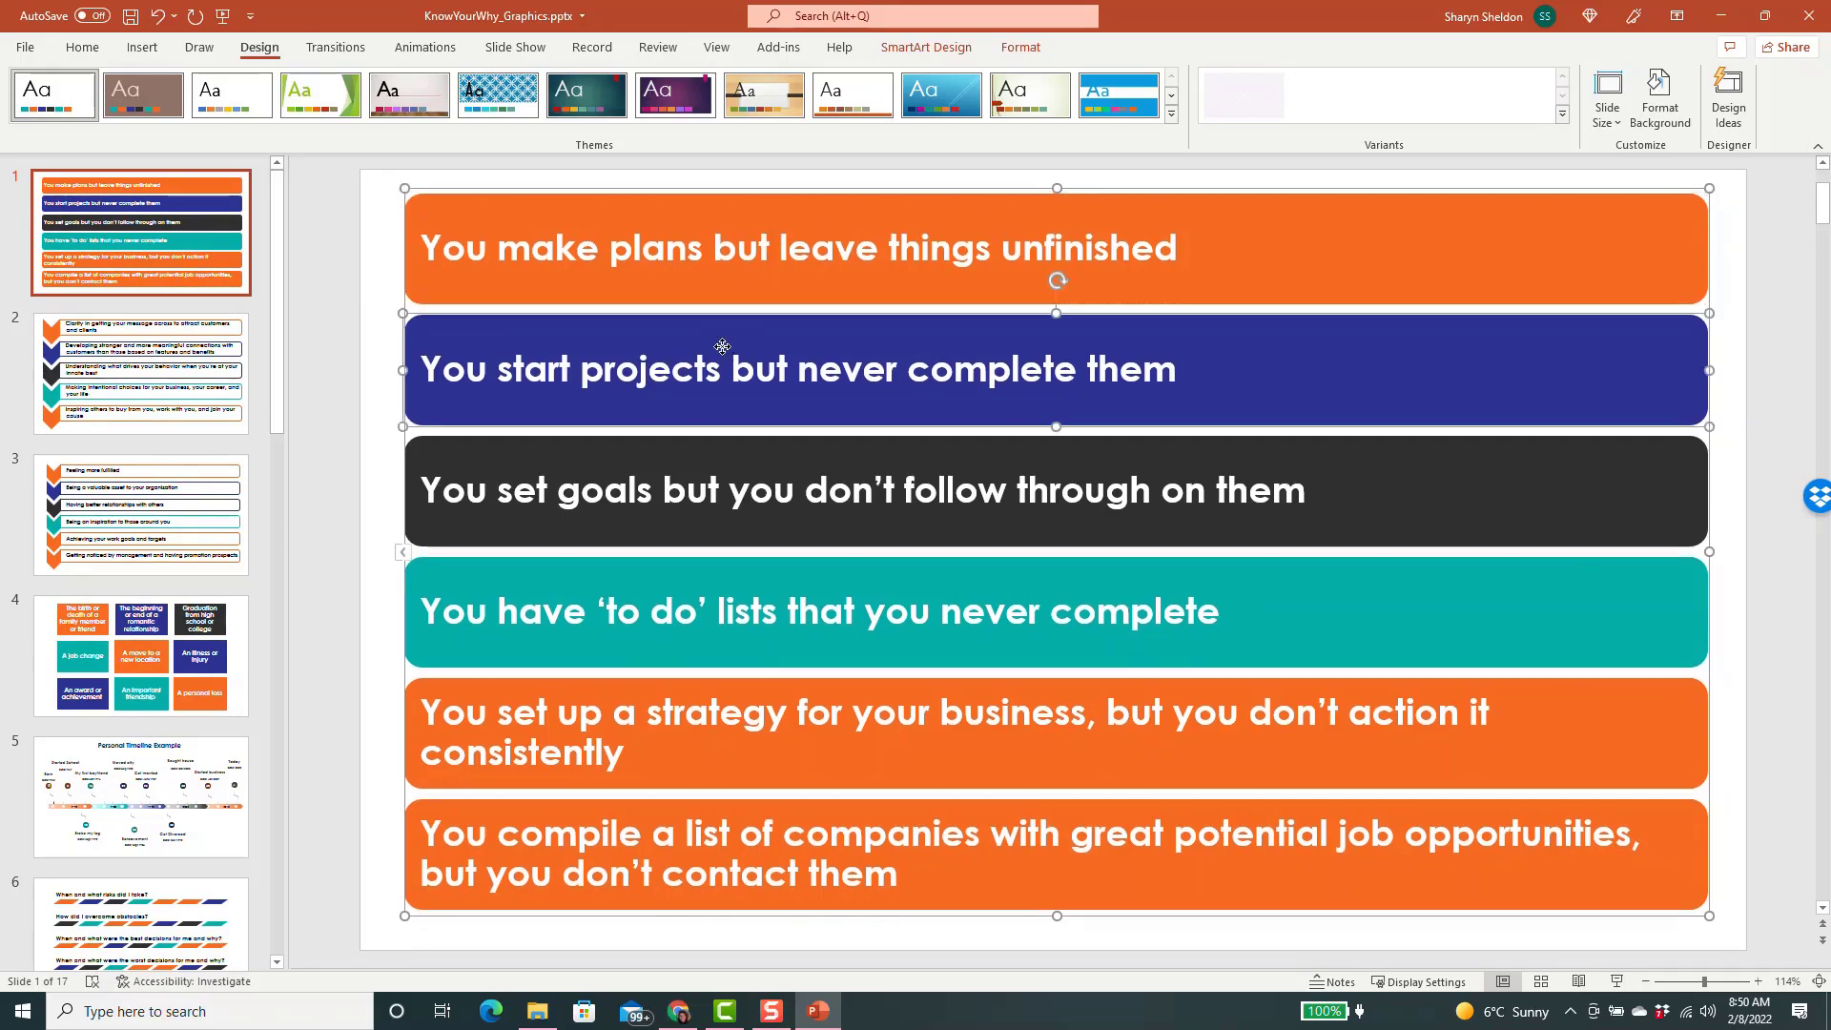
pyautogui.click(452, 189)
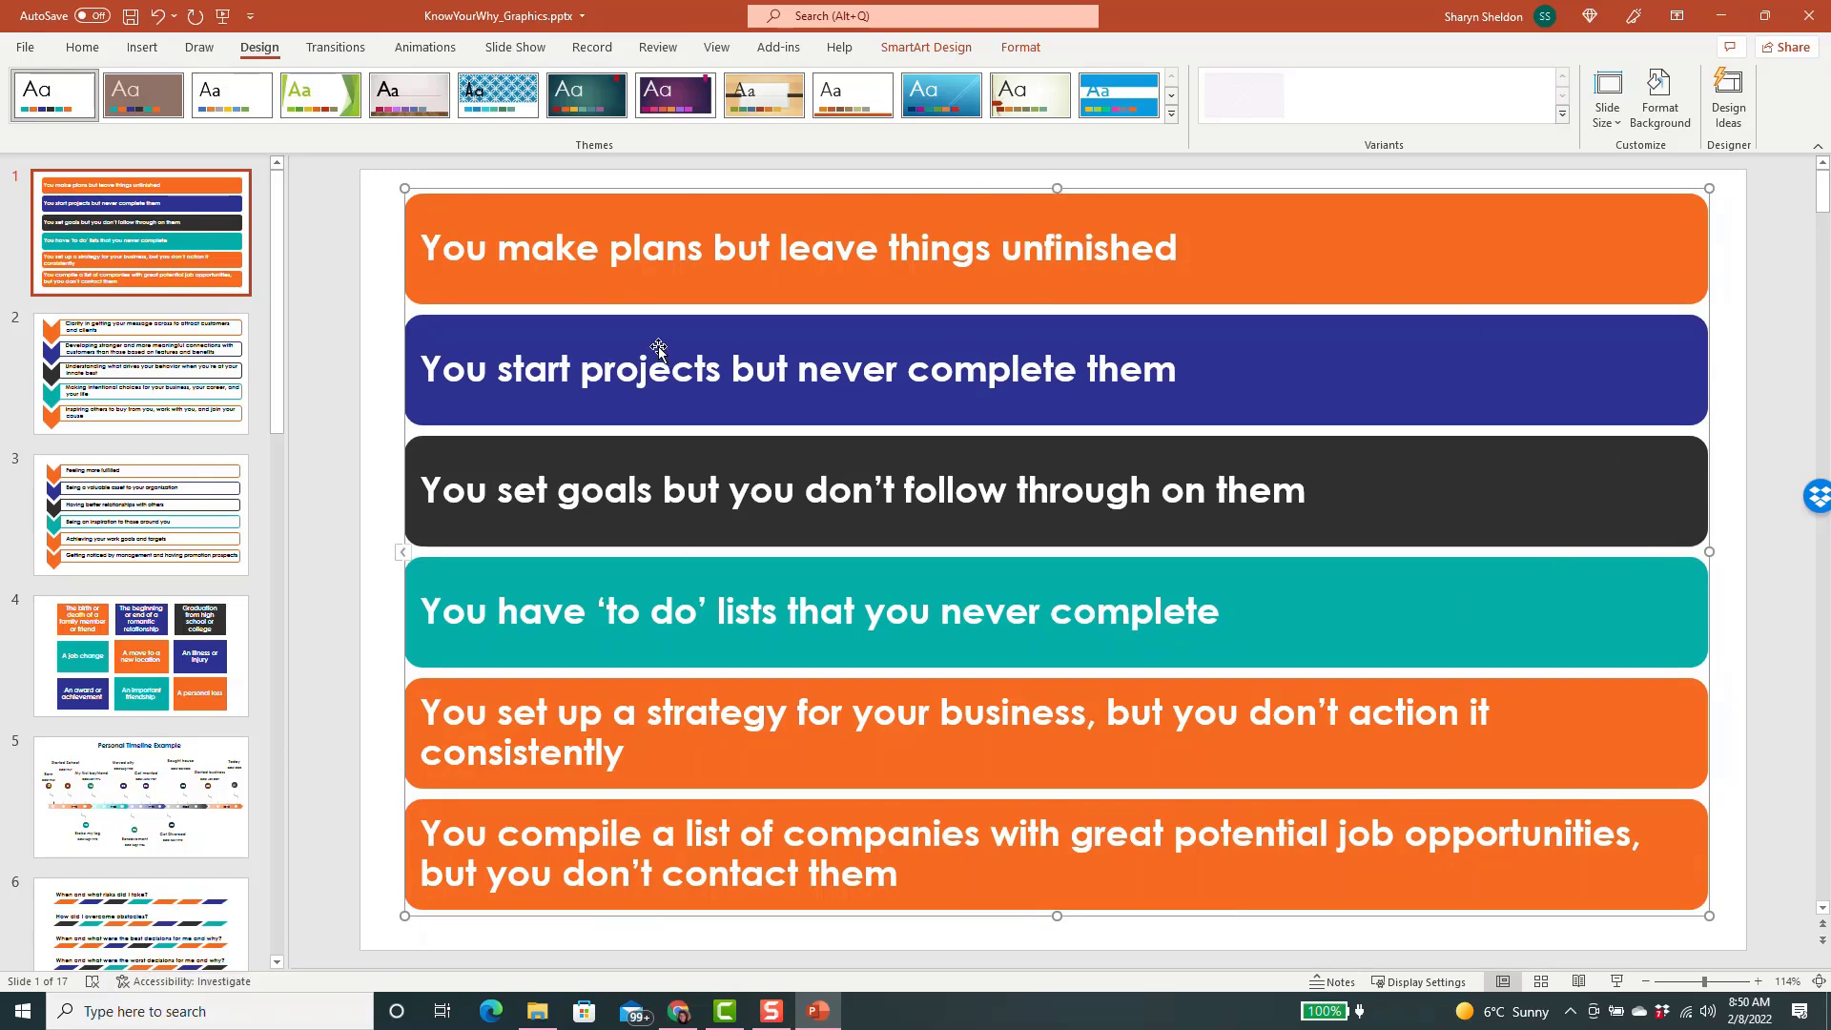
pyautogui.click(469, 253)
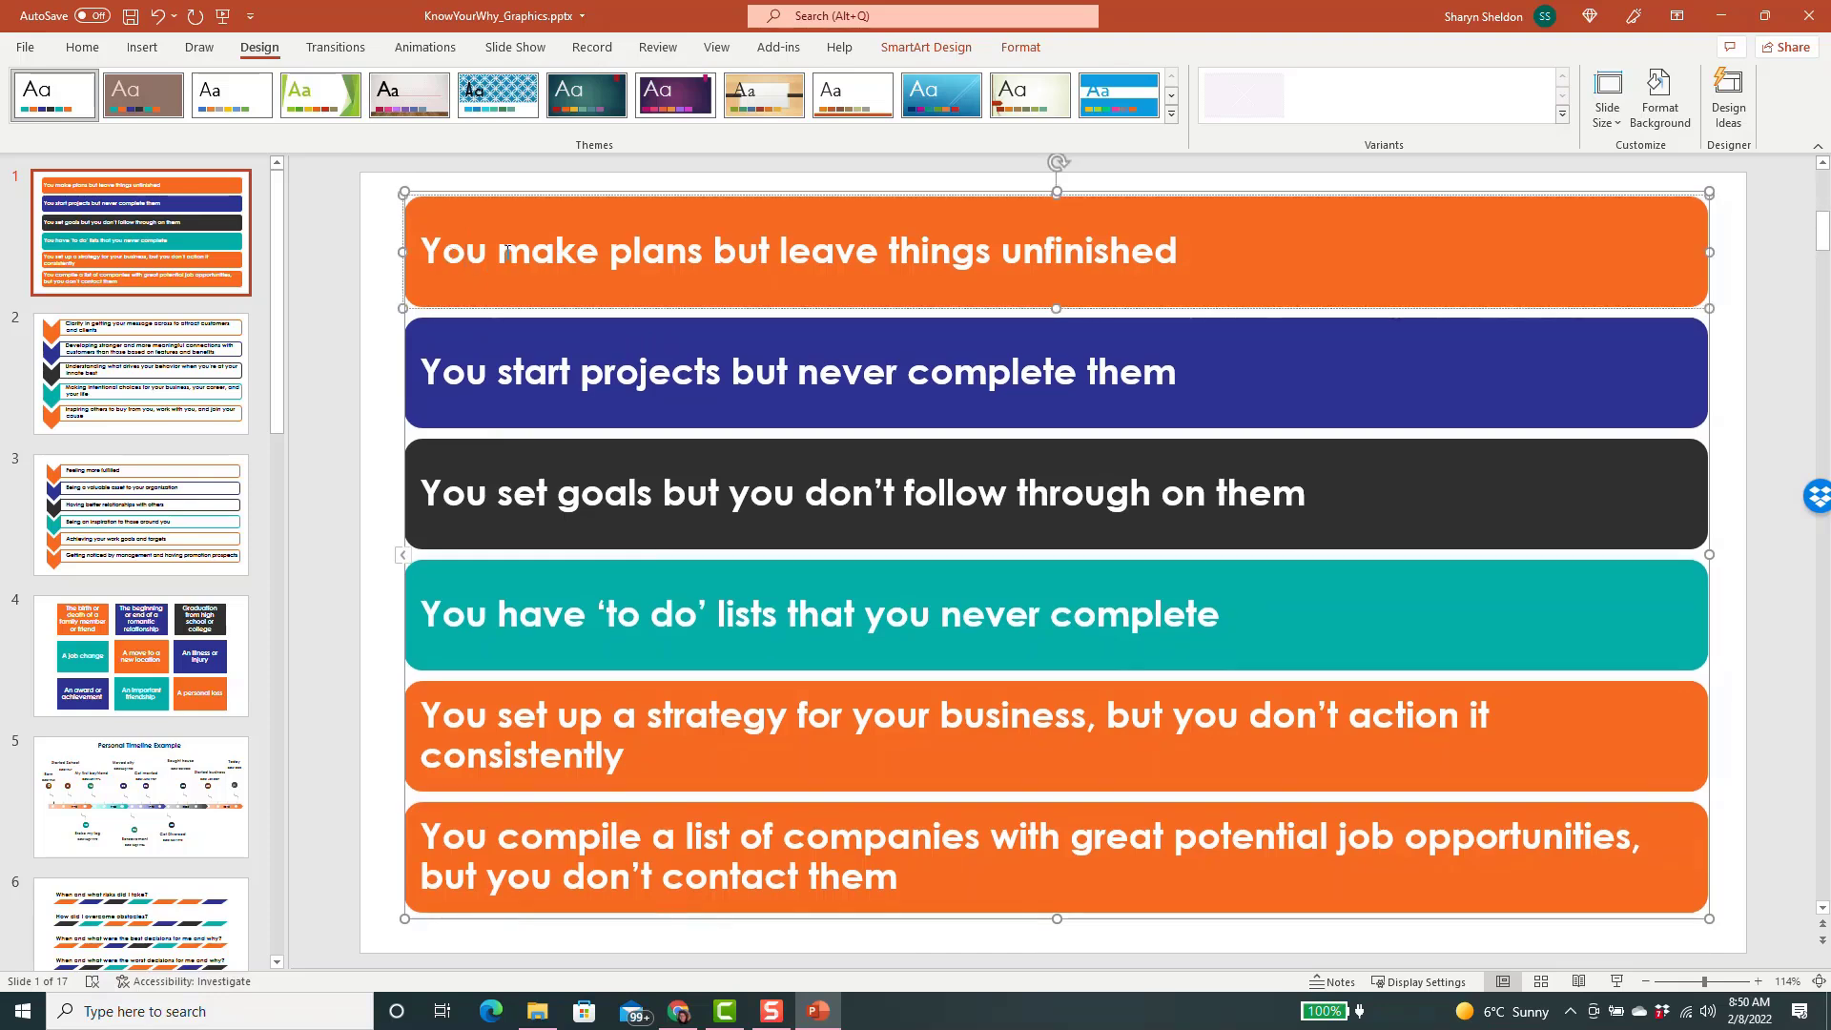
# Step: Change the top SmartArt item to 'You can change this text by typing' and open its text pane
pyautogui.moveTo(508, 252); pyautogui.dragTo(1081, 257)
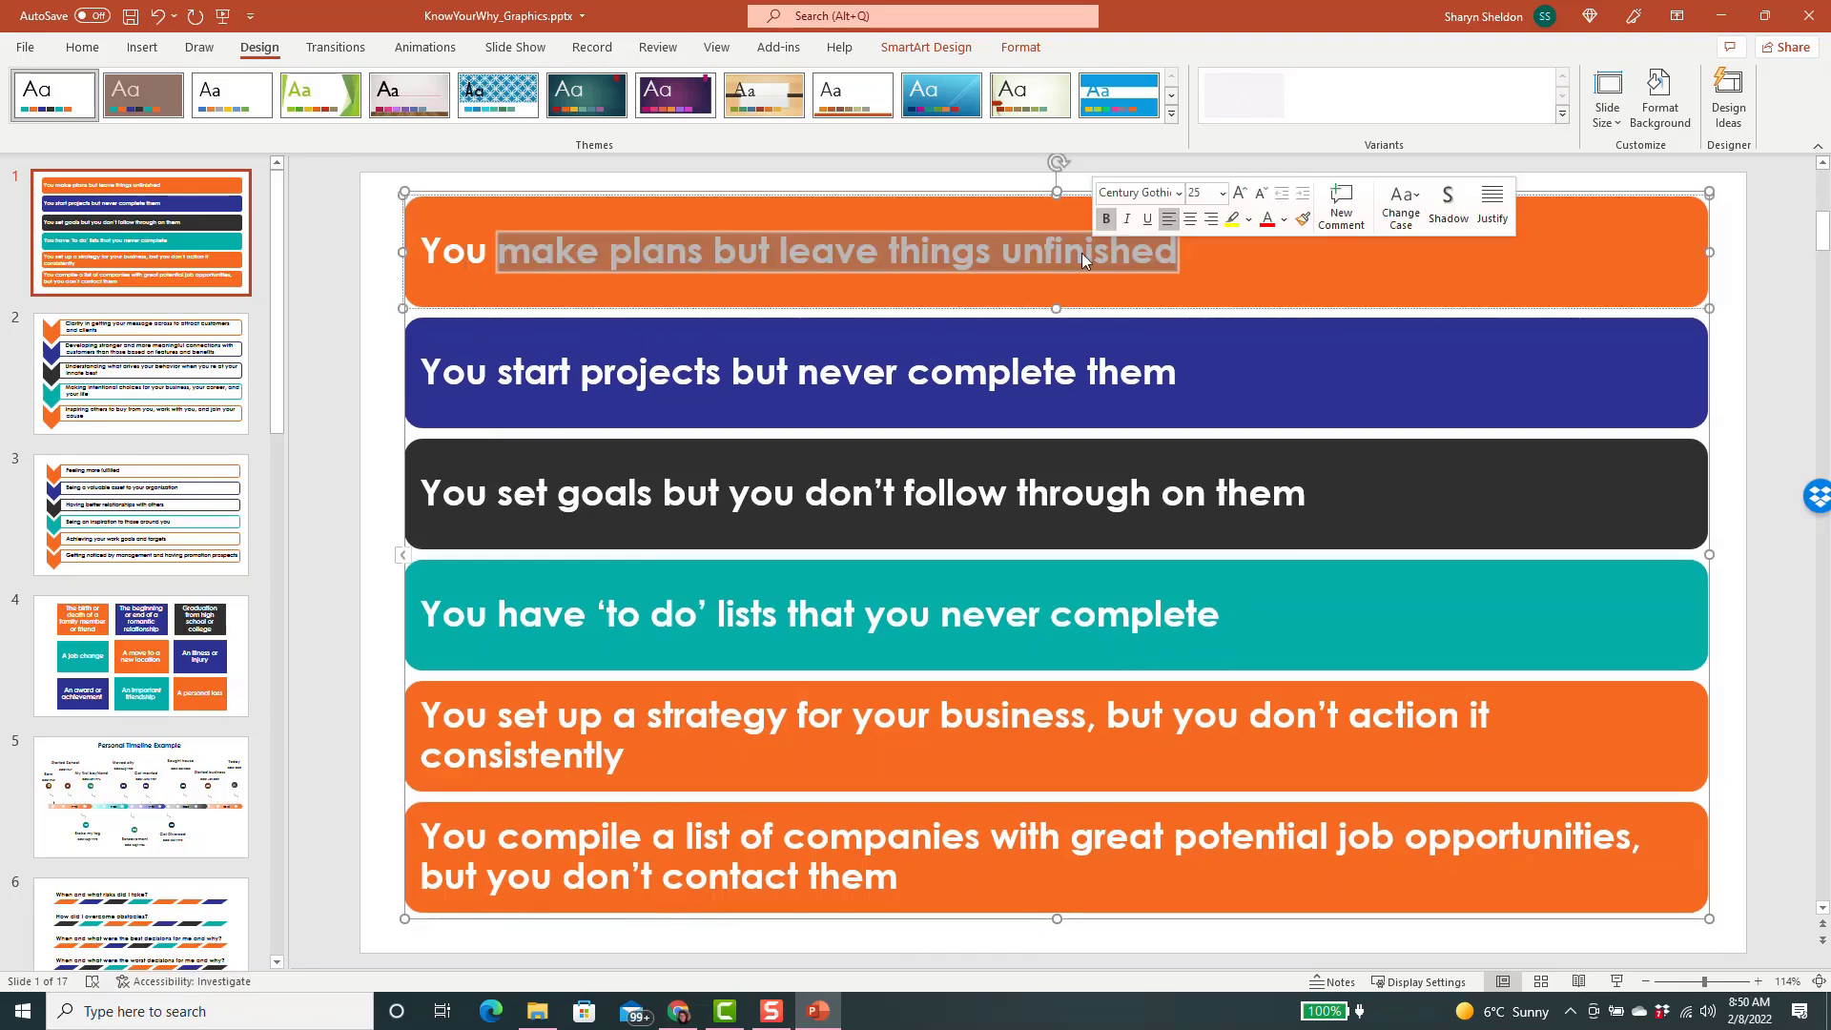
pyautogui.write('can t')
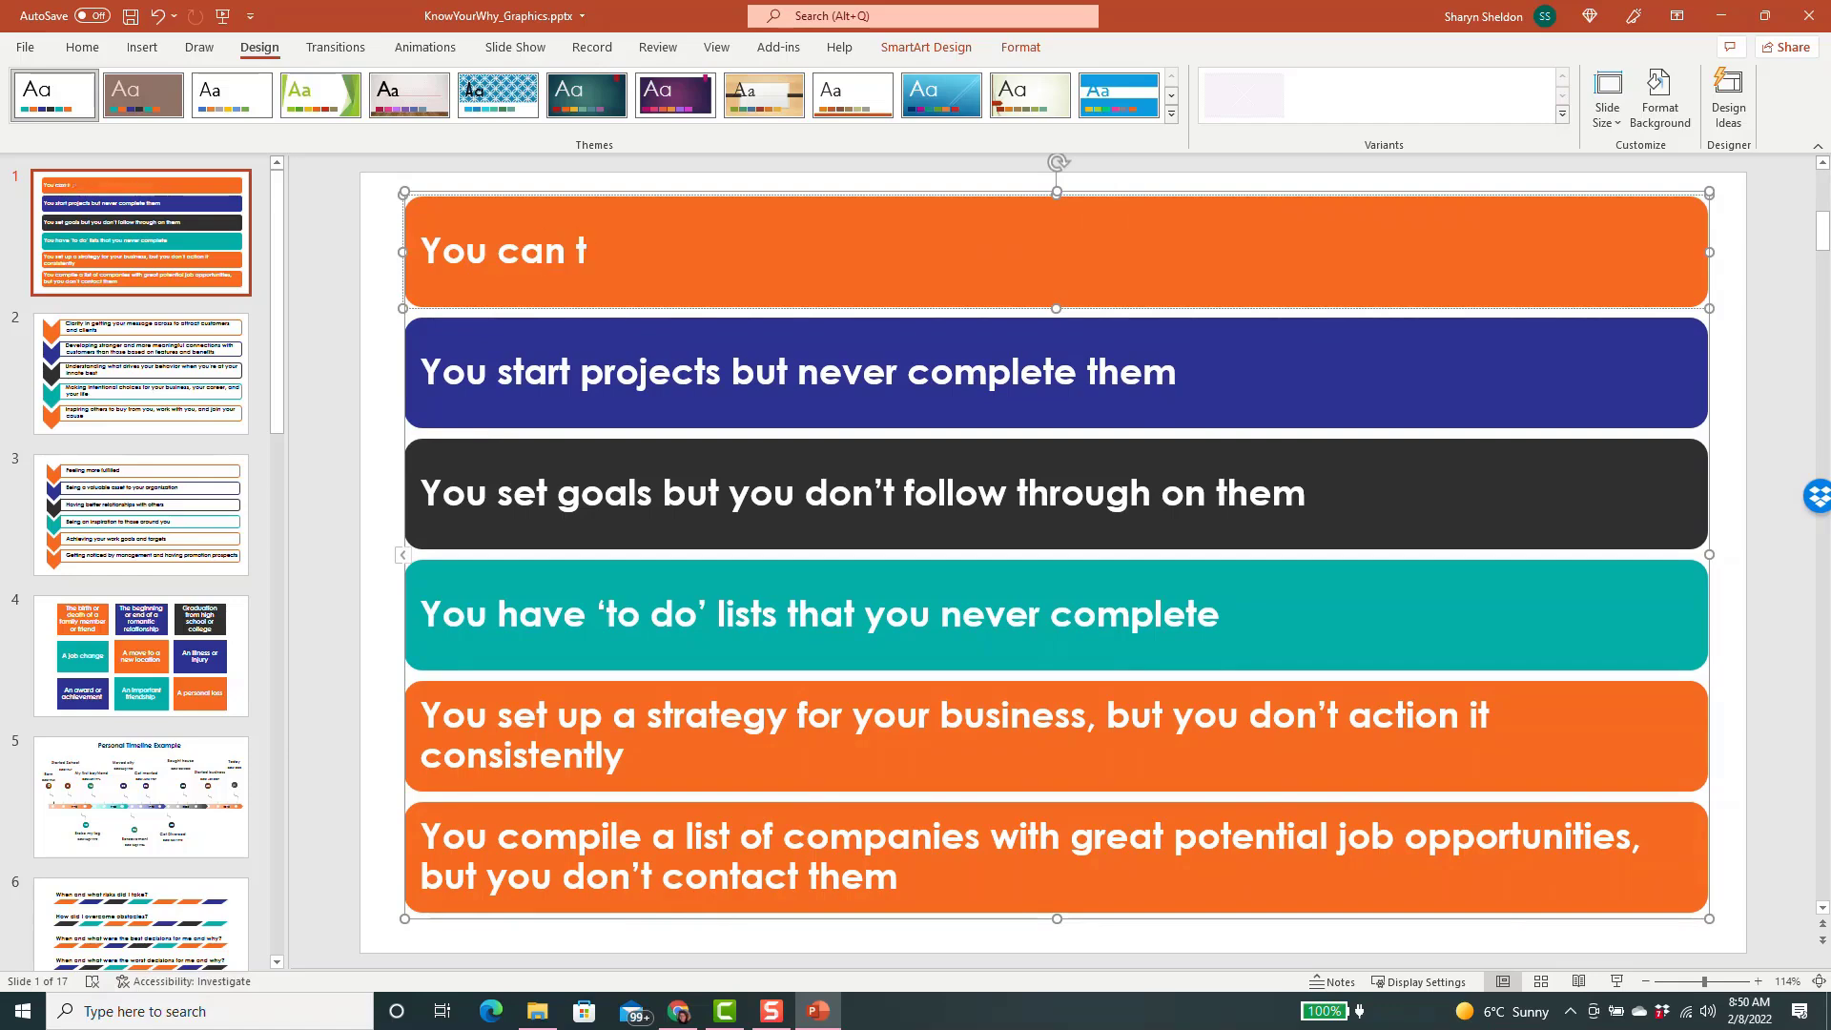
pyautogui.press('BackSpace')
pyautogui.write('change this tex')
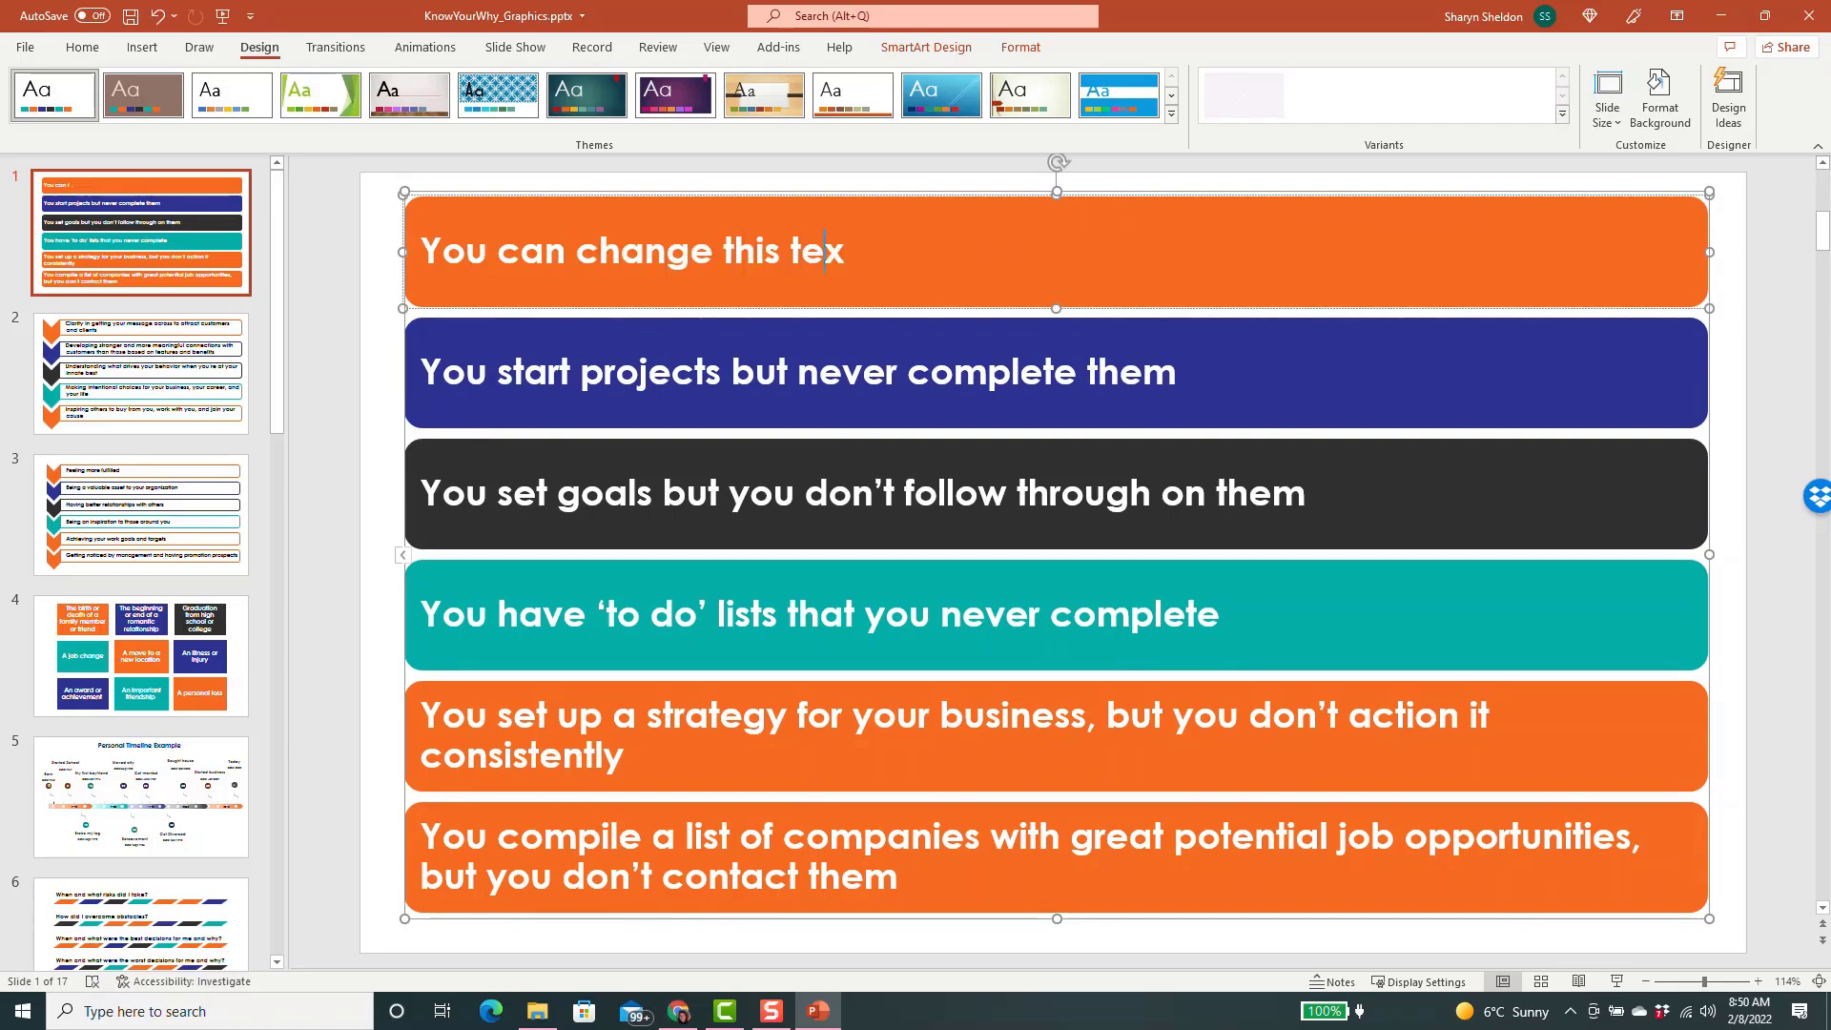
pyautogui.write('t by typing')
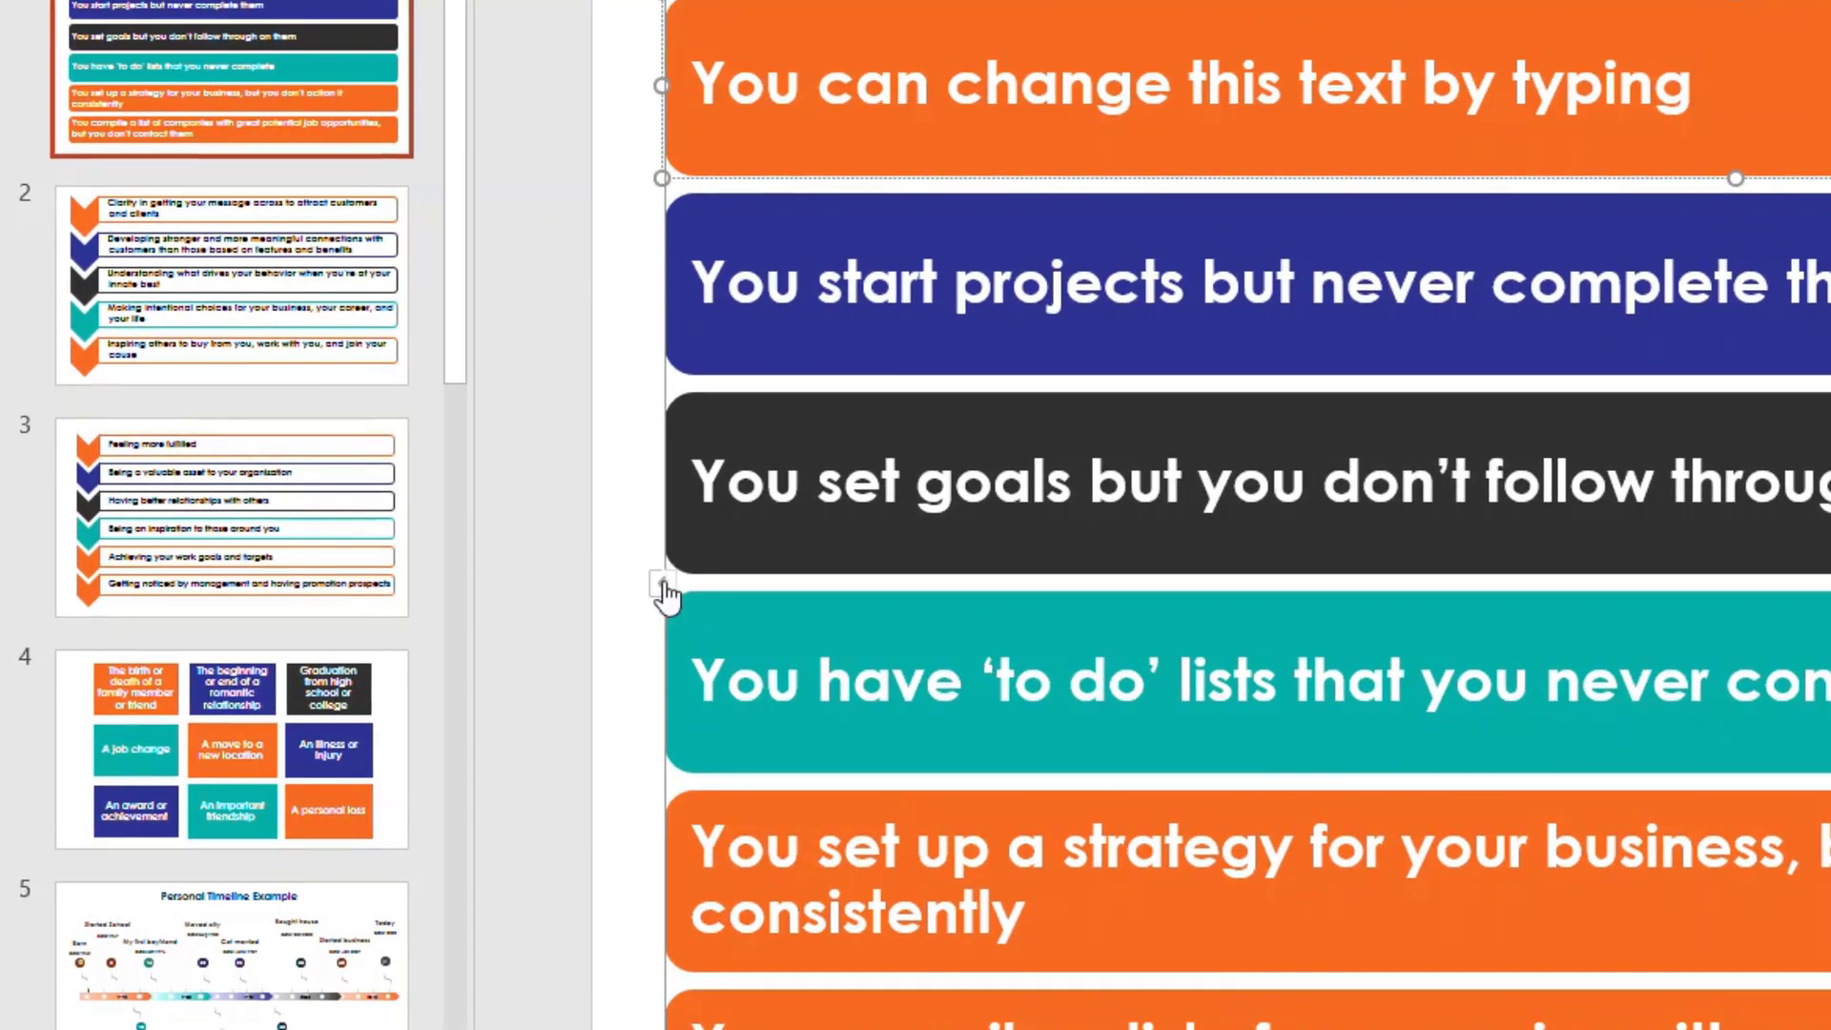
pyautogui.click(661, 585)
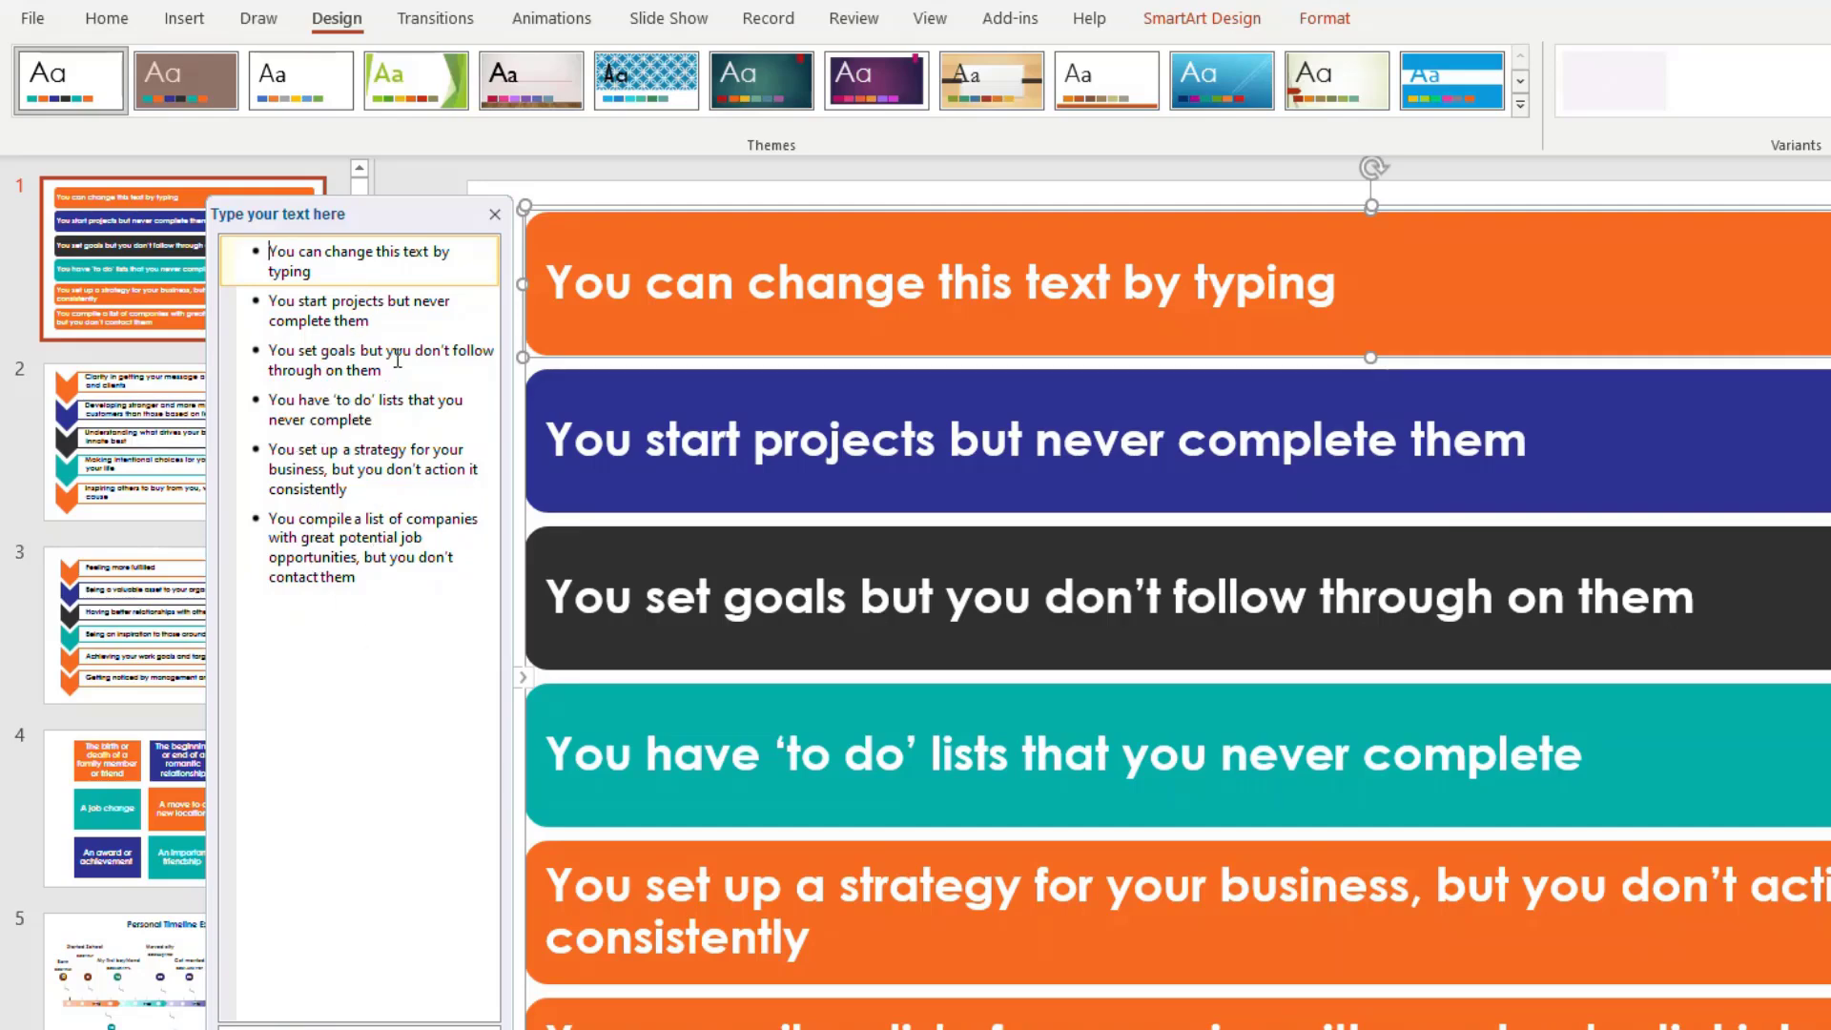
# Step: Delete the fourth SmartArt bullet about 'to do' lists in the text pane
pyautogui.click(346, 302)
pyautogui.click(353, 365)
pyautogui.click(364, 416)
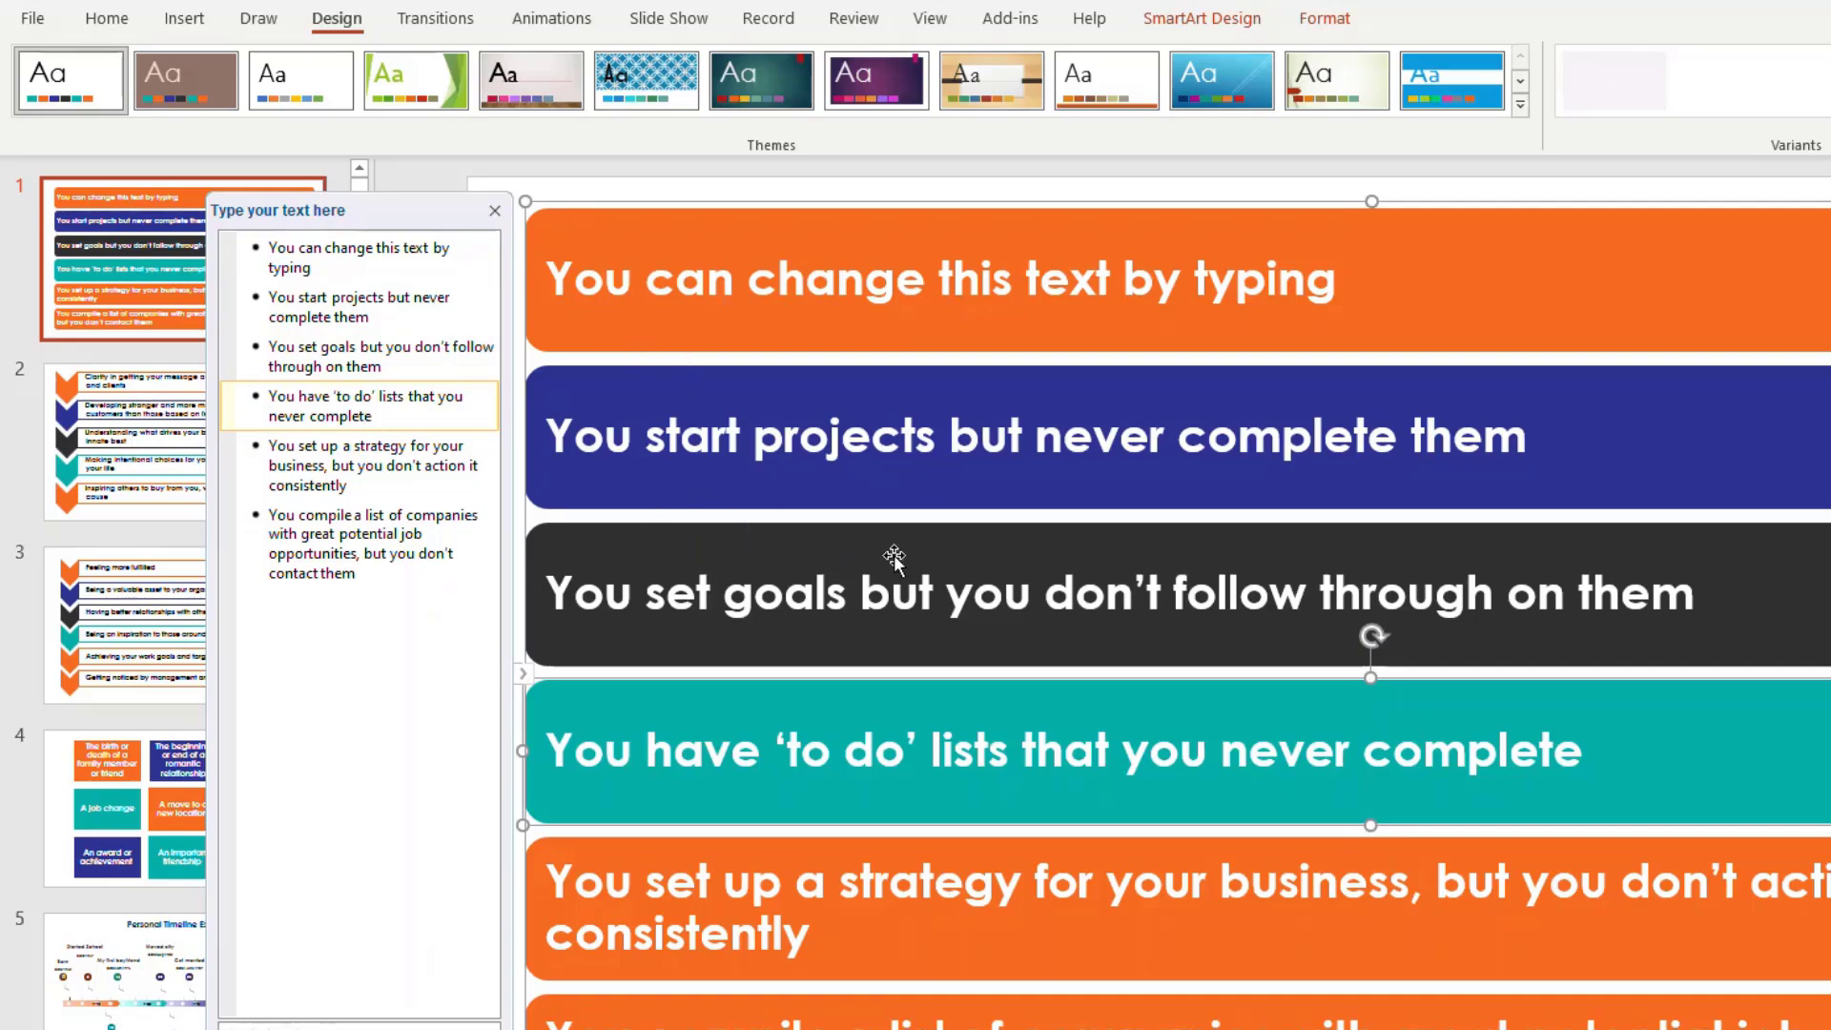
pyautogui.click(379, 417)
pyautogui.doubleClick(286, 417)
pyautogui.click(286, 417)
pyautogui.doubleClick(286, 417)
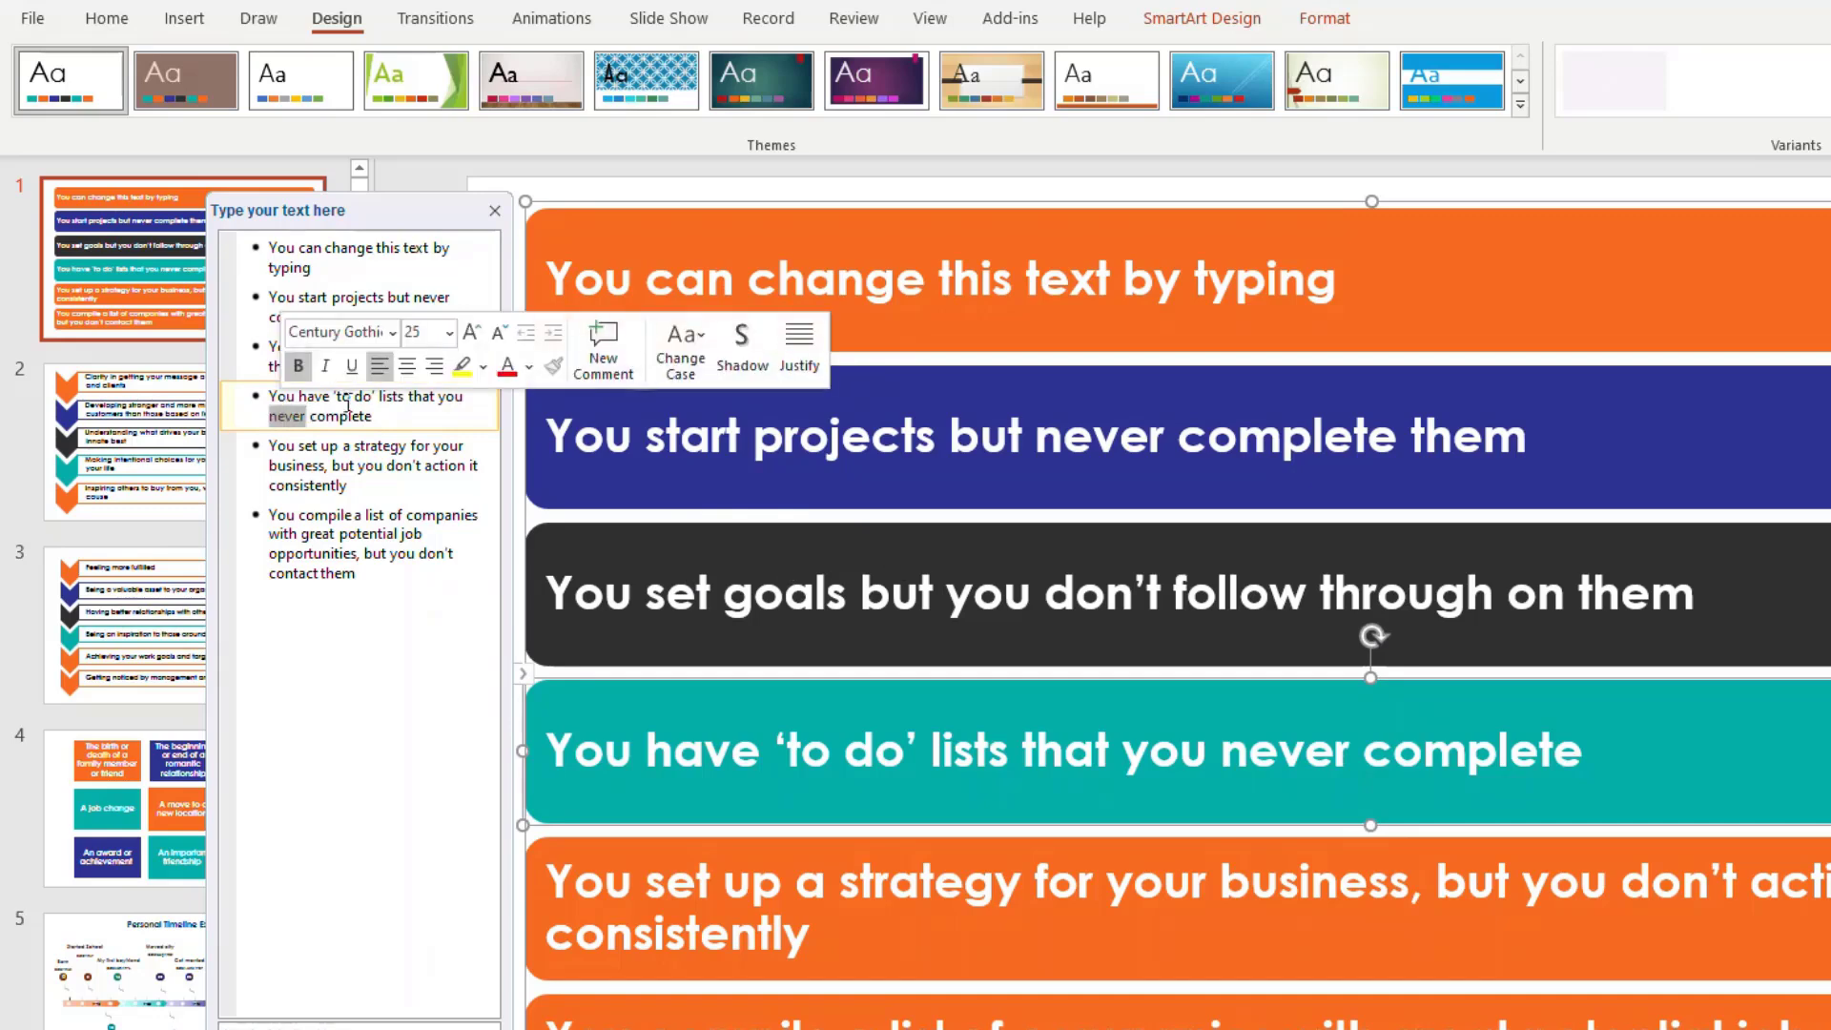
pyautogui.click(379, 417)
pyautogui.moveTo(379, 417); pyautogui.dragTo(254, 400)
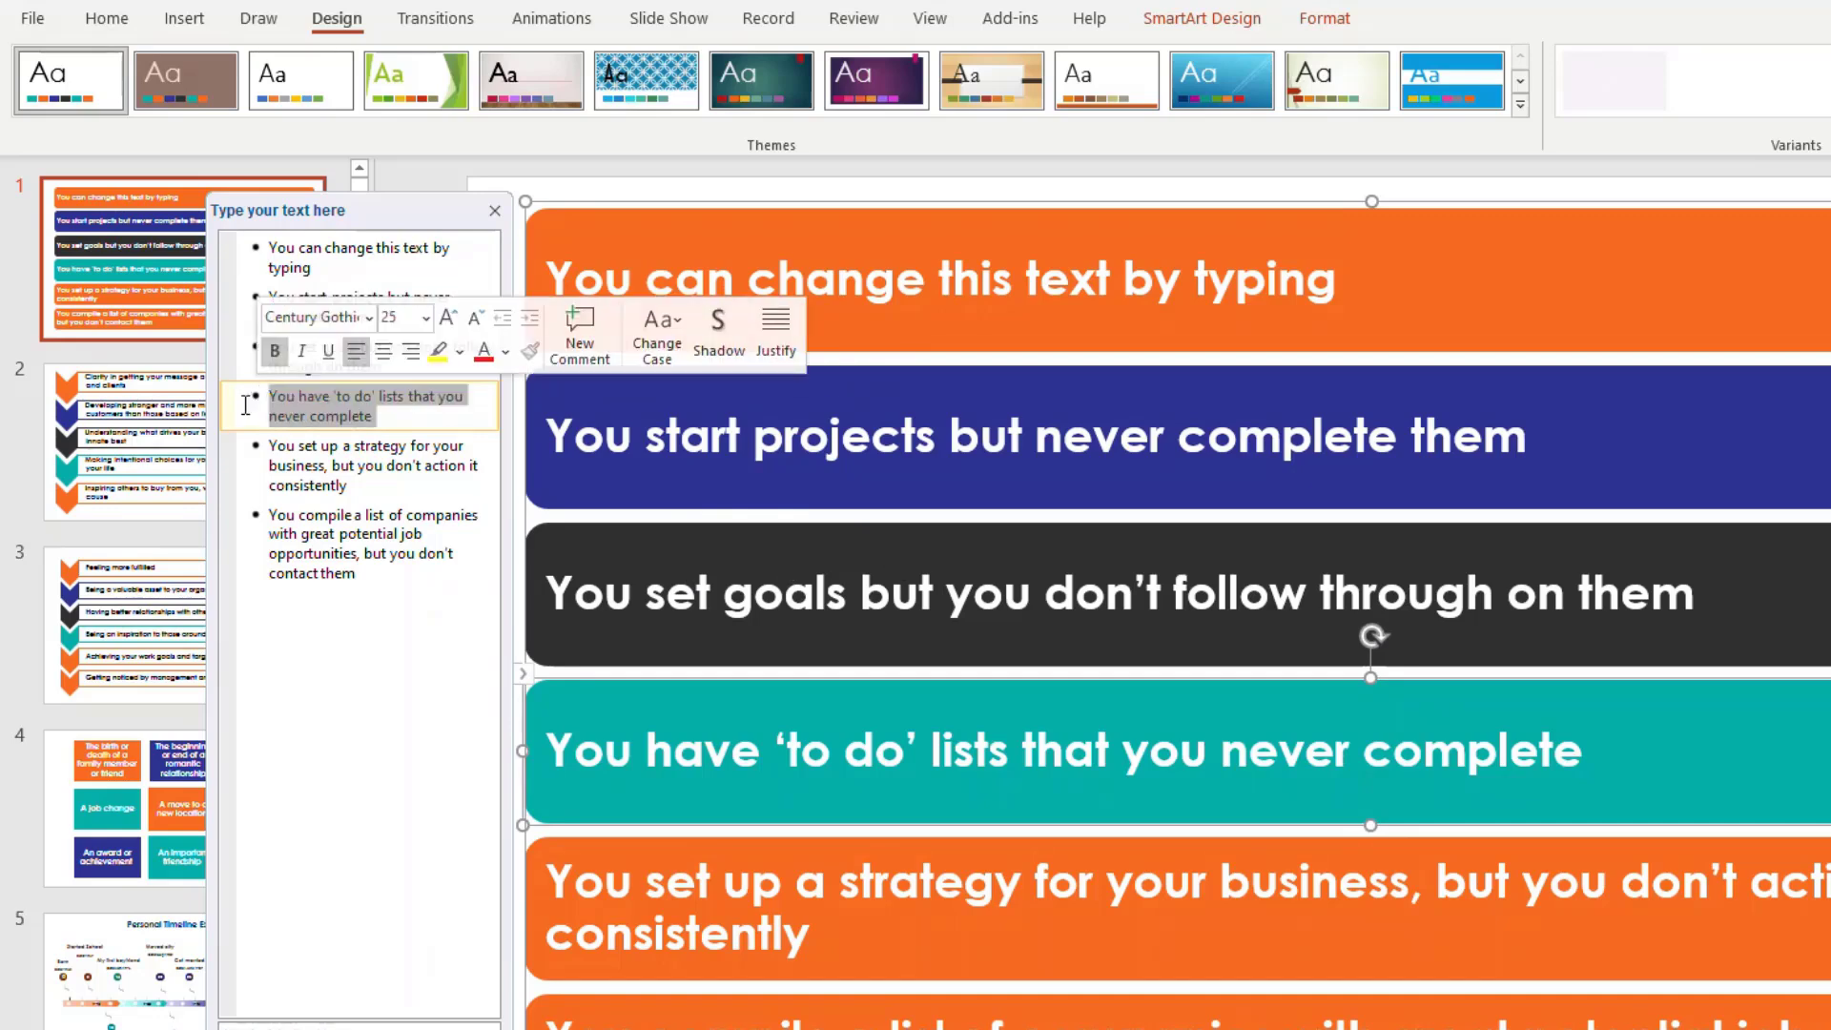
pyautogui.press('Delete')
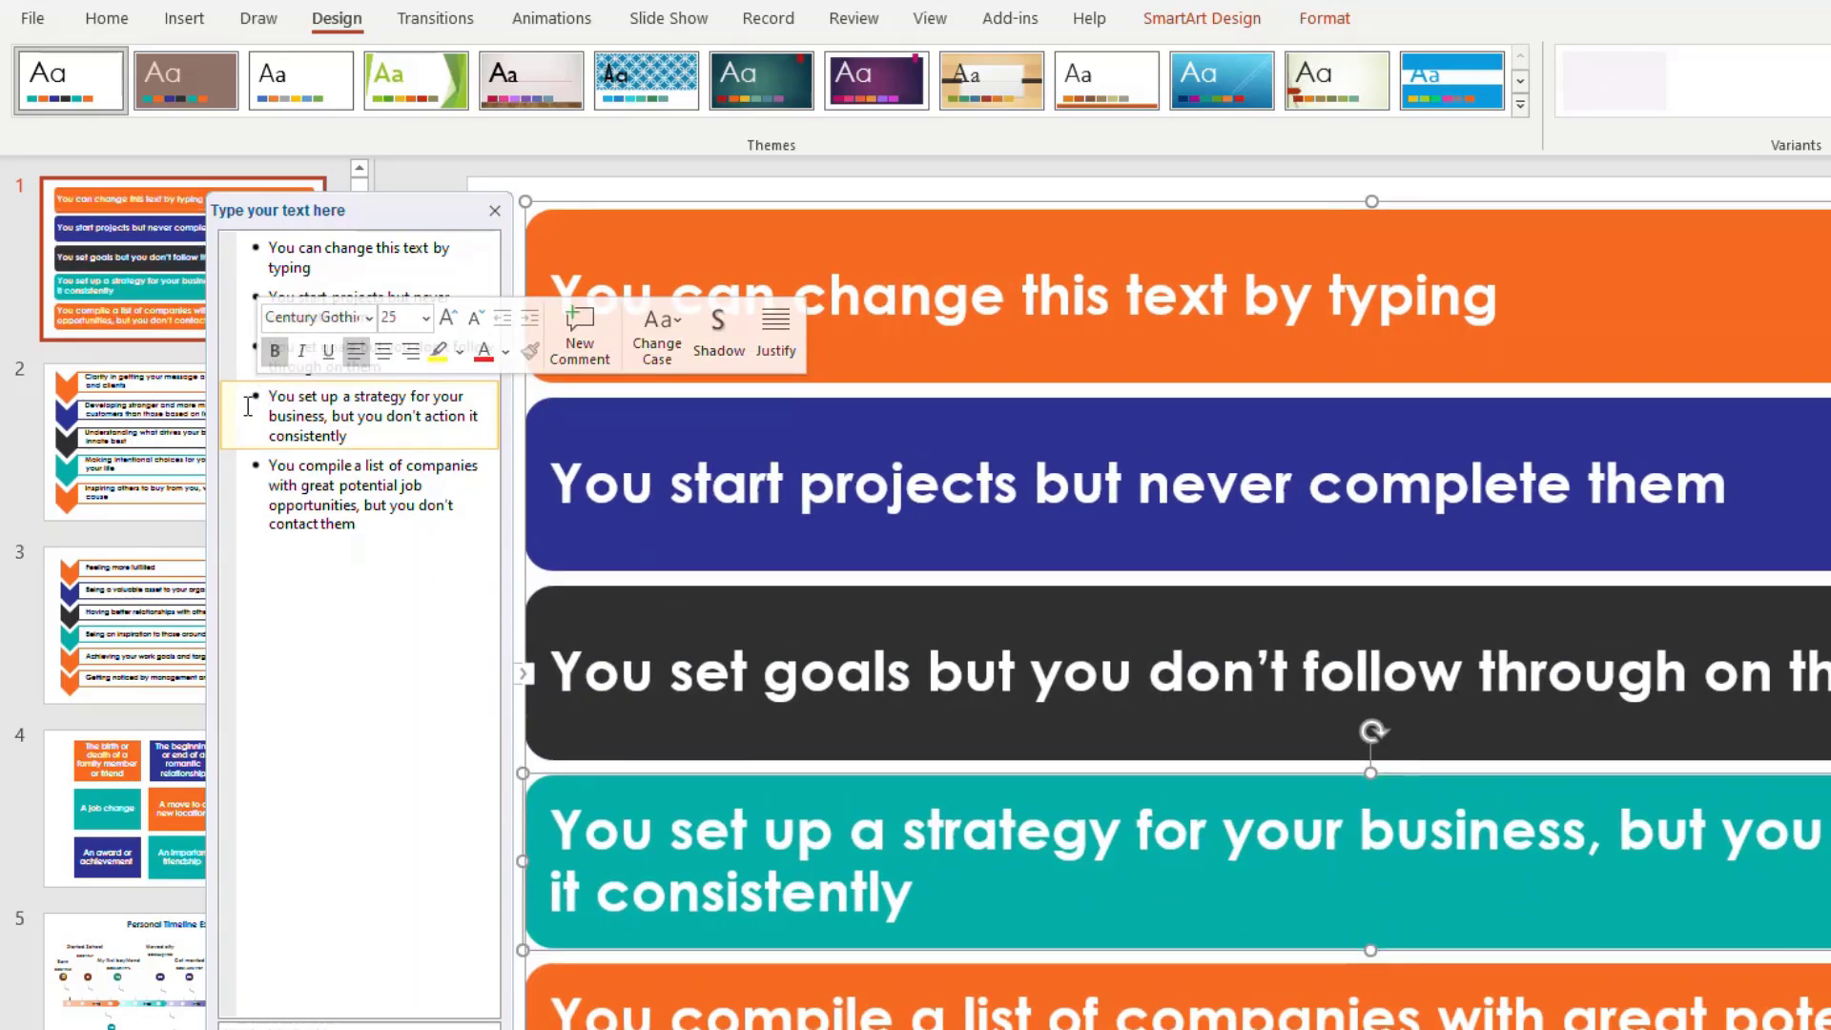
# Step: Add a final bullet reading 'This is a new bullet' after 'contact them'
pyautogui.click(378, 526)
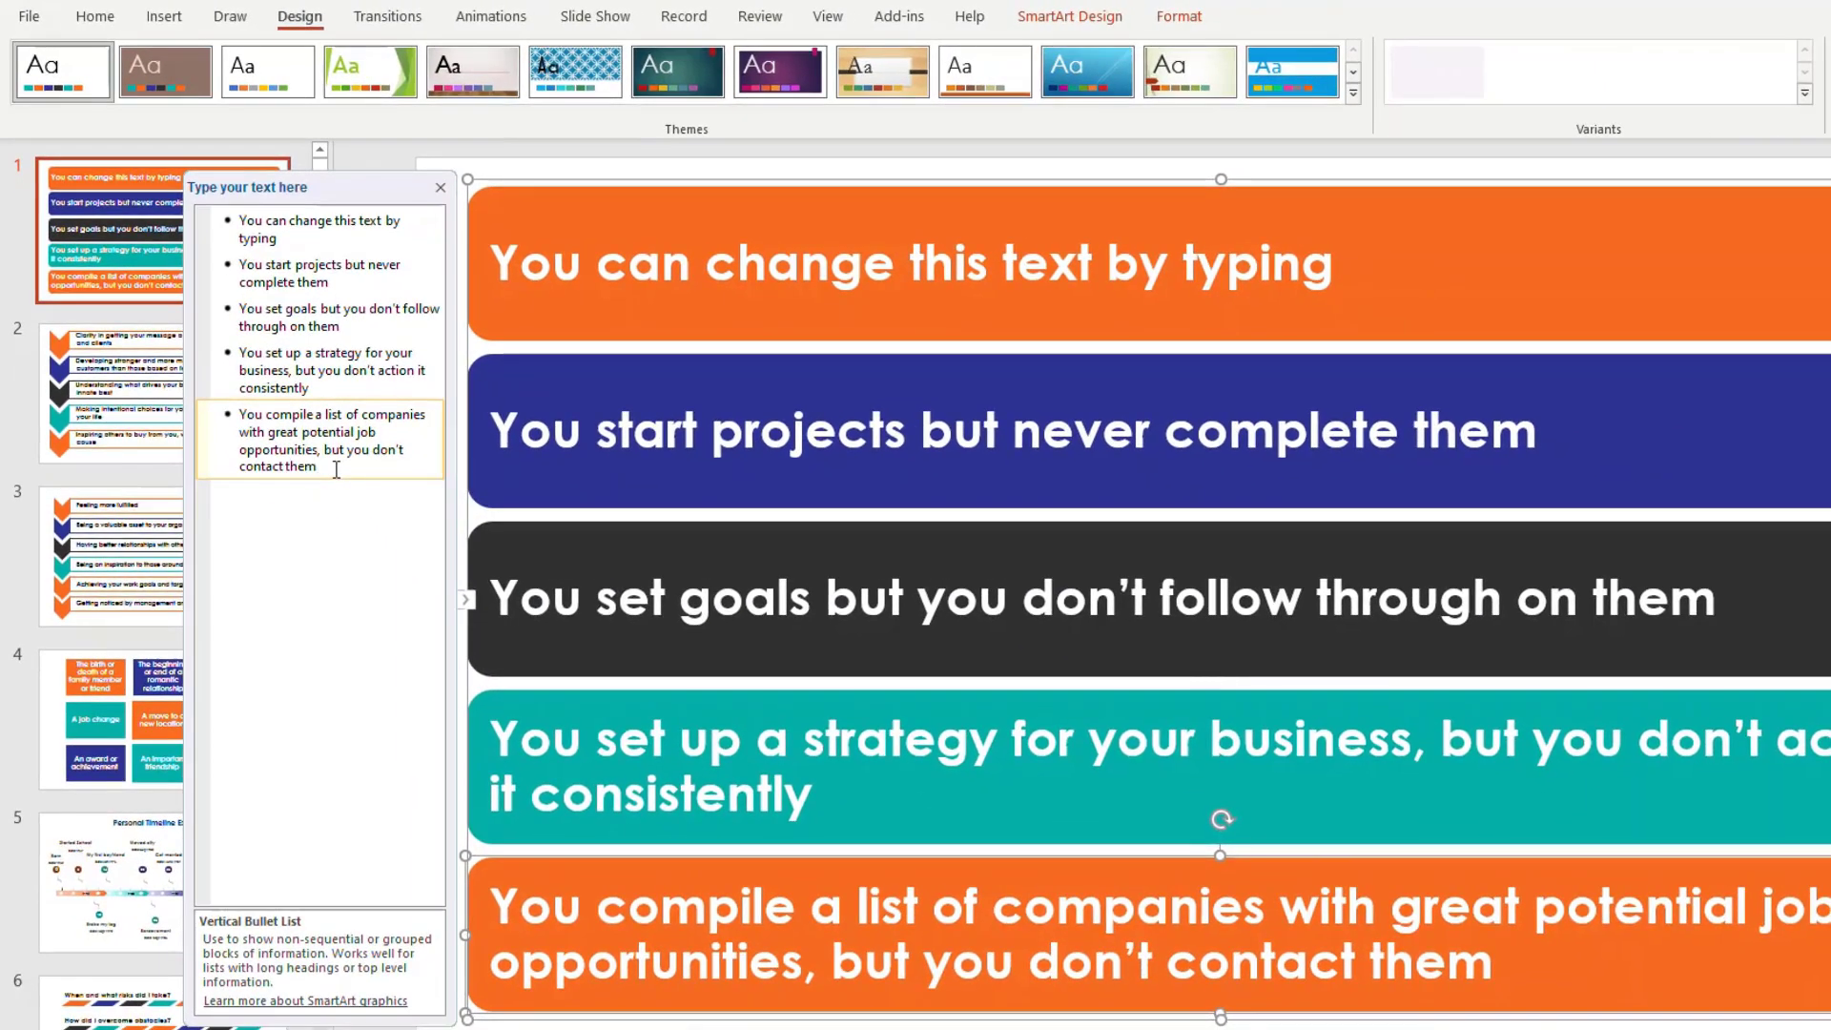
pyautogui.press('Return')
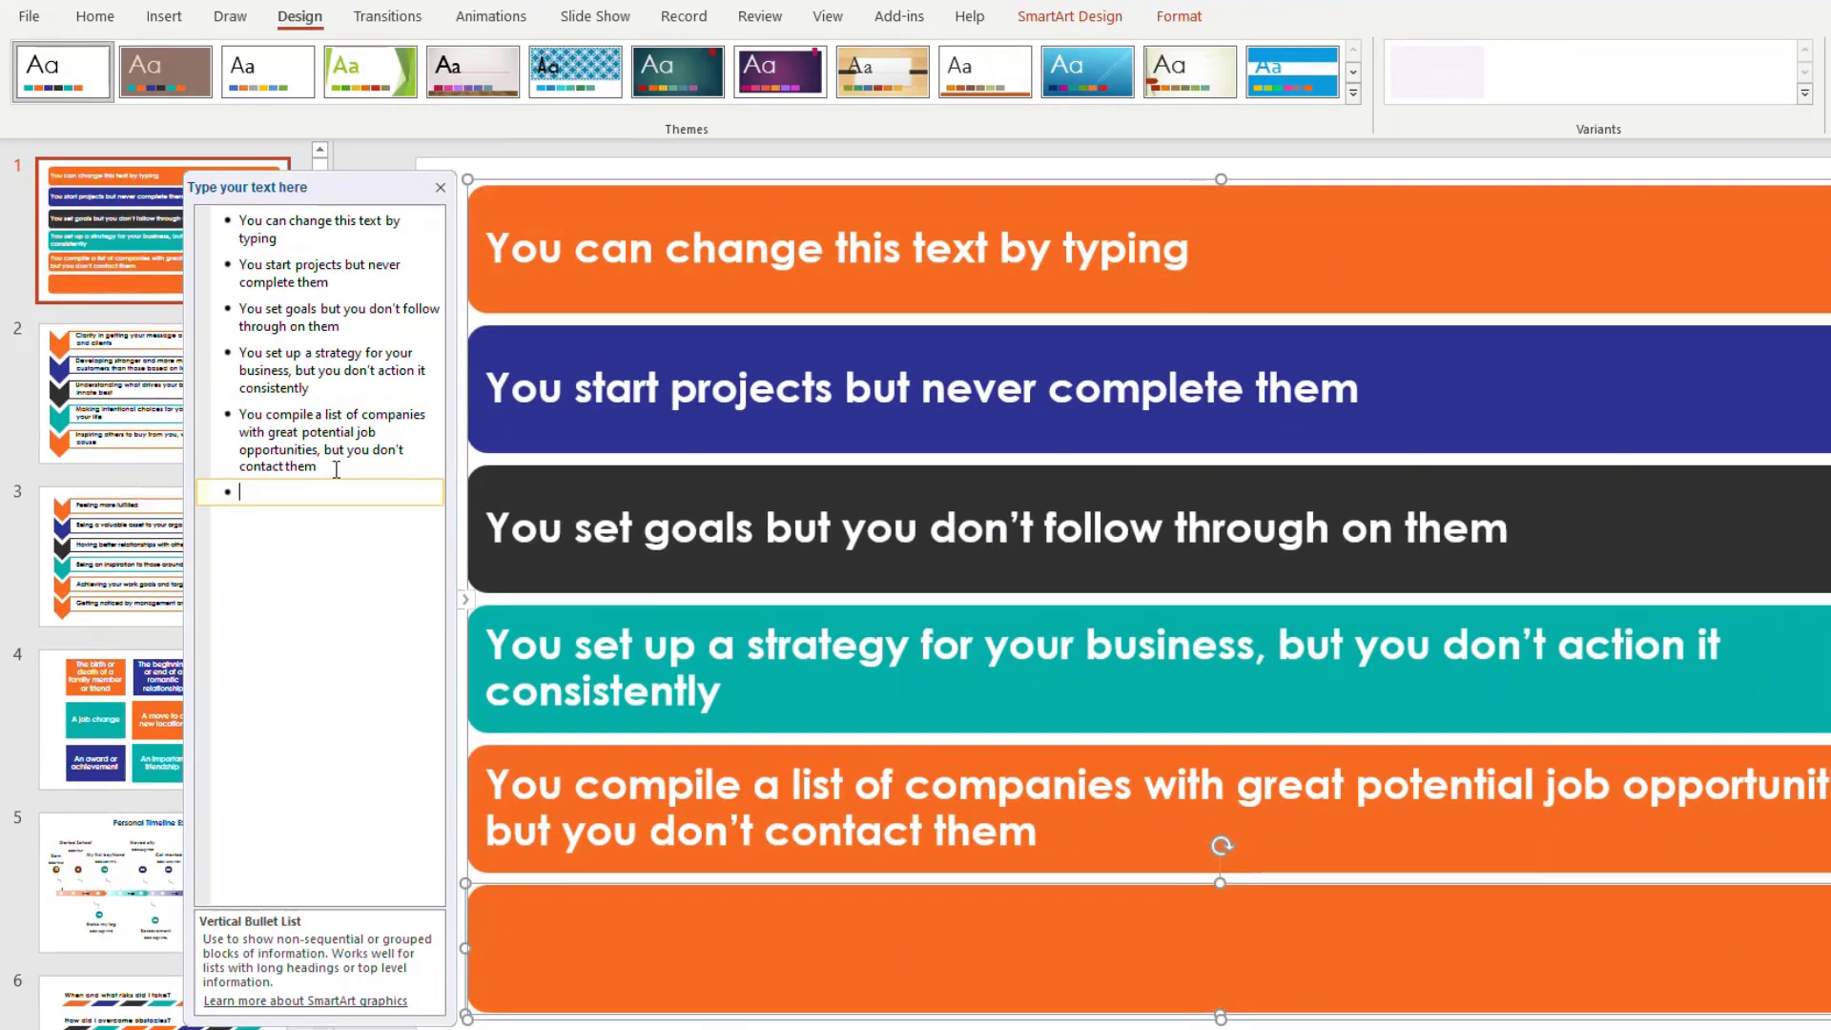
pyautogui.write('This is a')
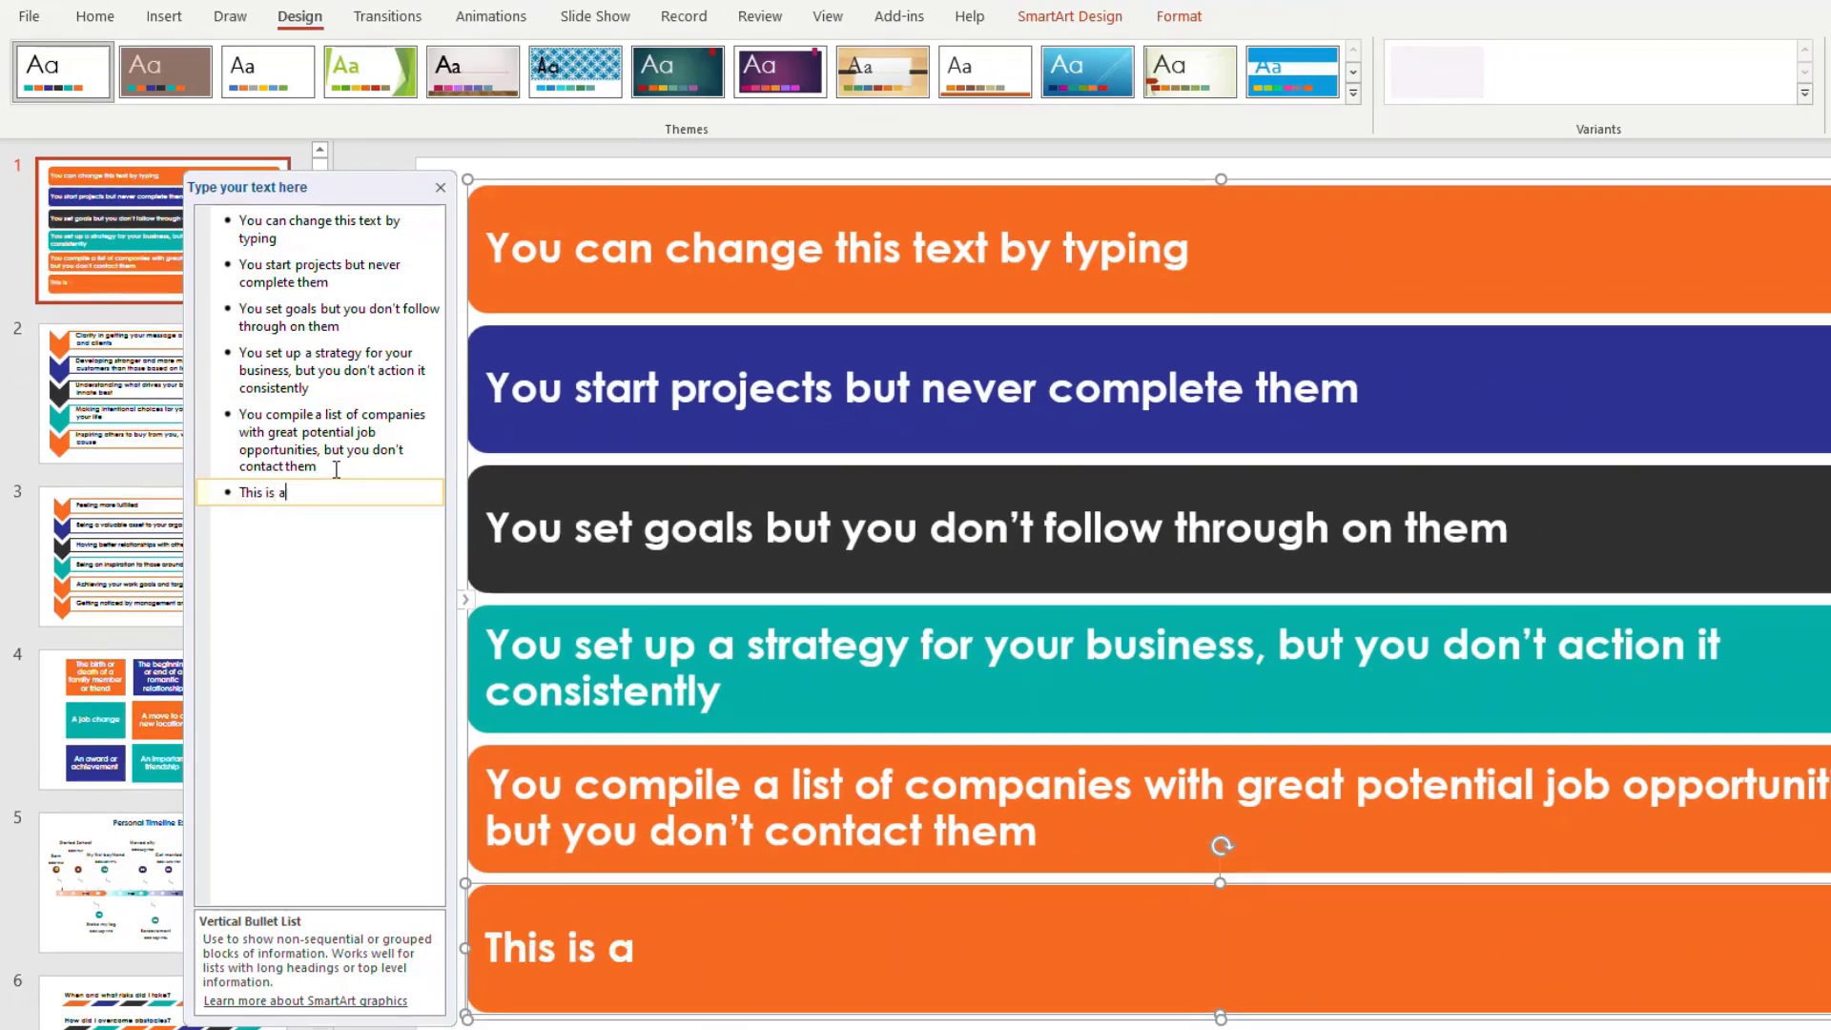
pyautogui.write(' new')
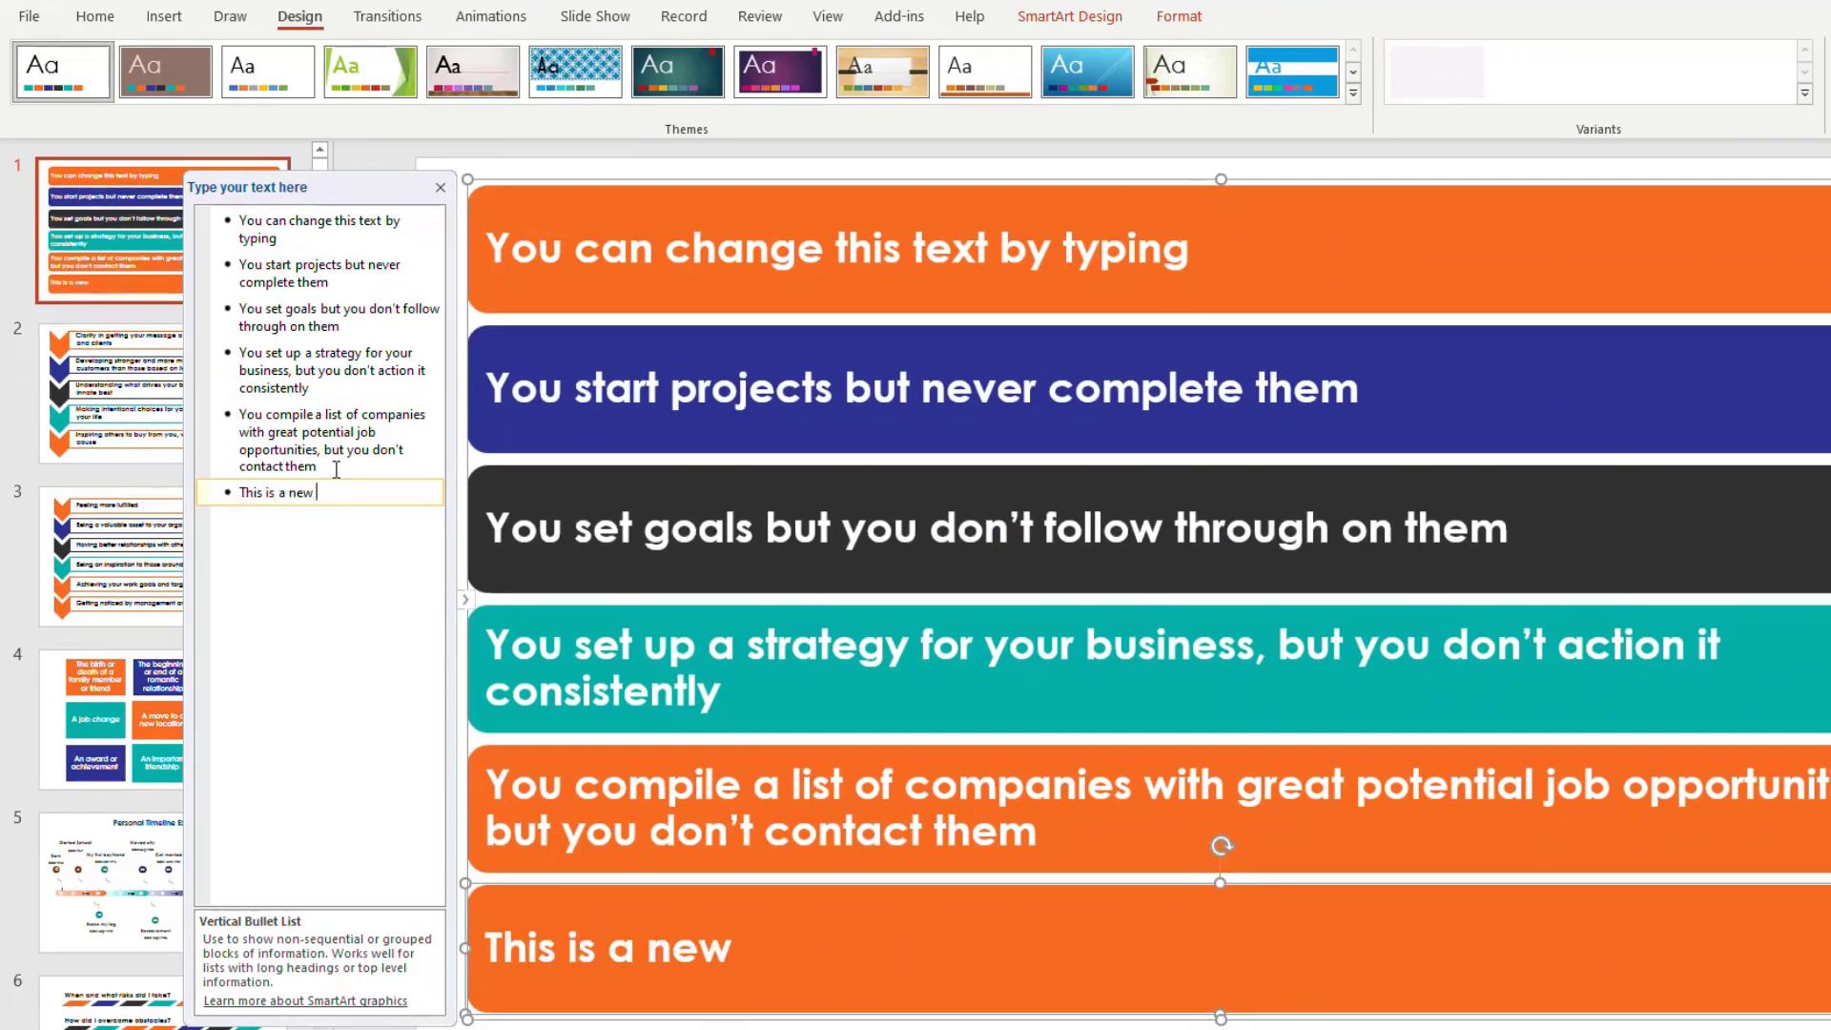
pyautogui.write(' bullet')
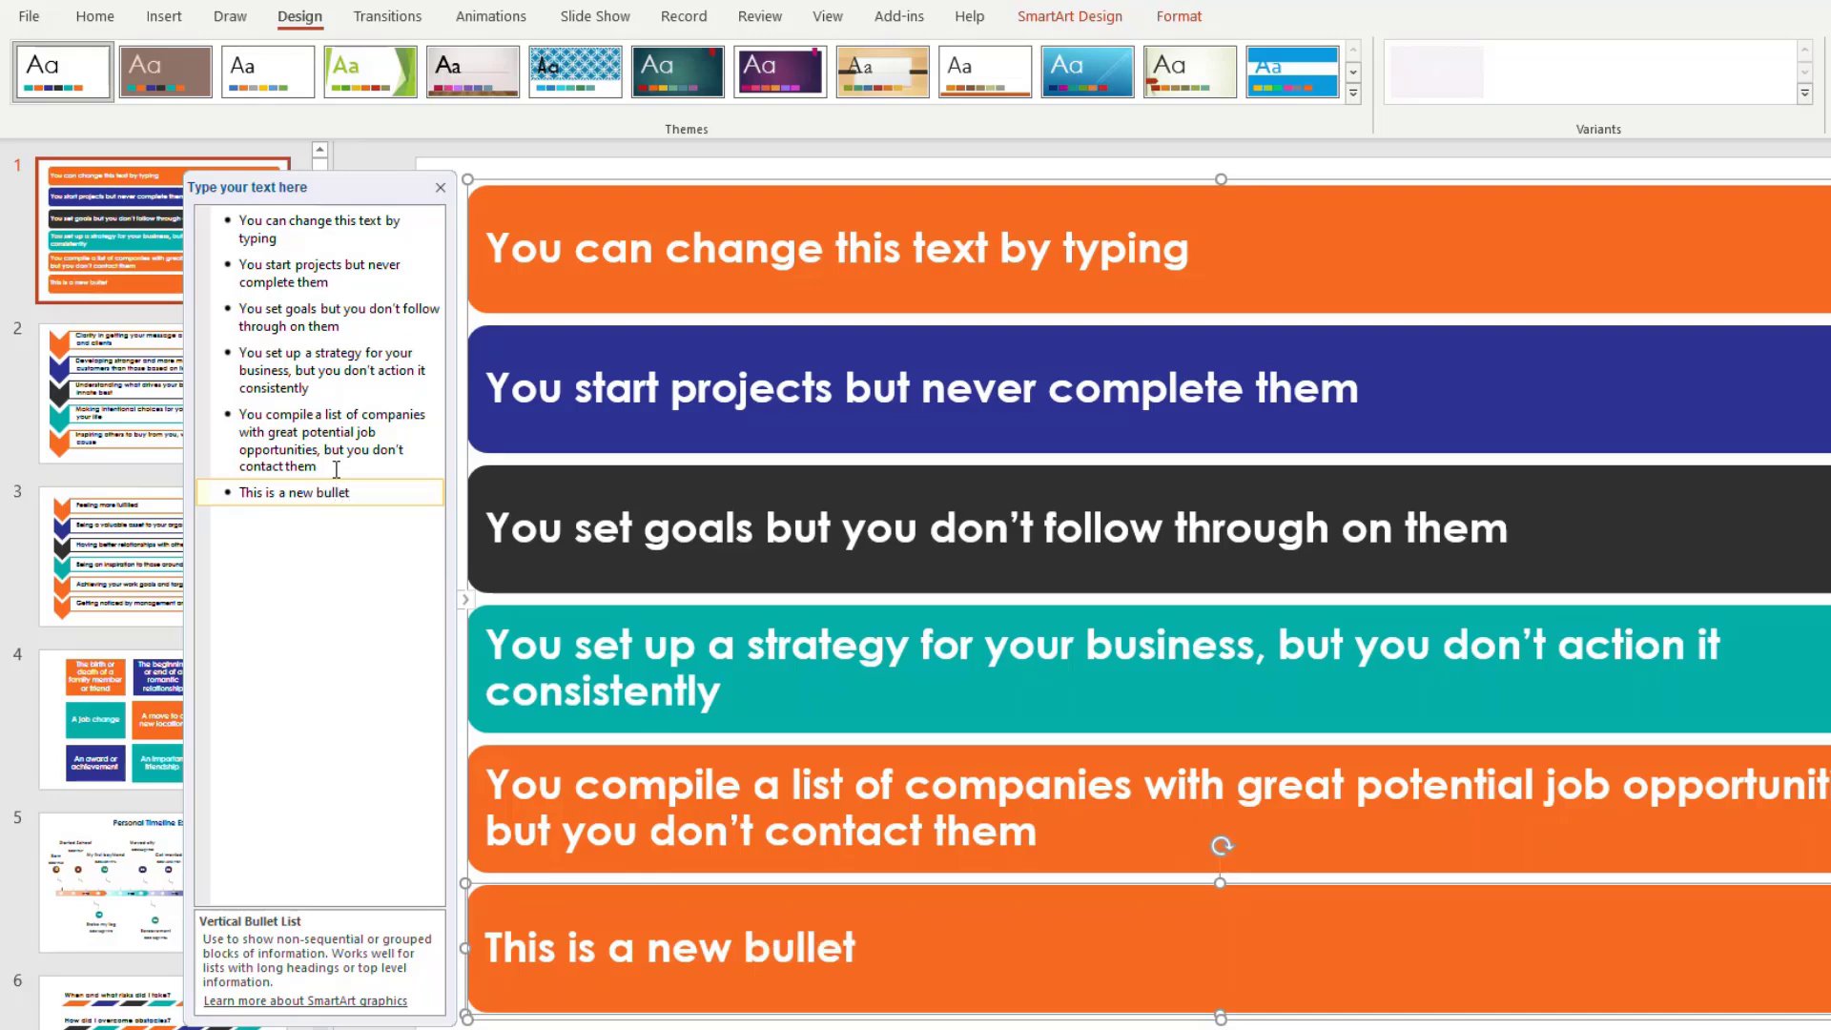
pyautogui.press('Return')
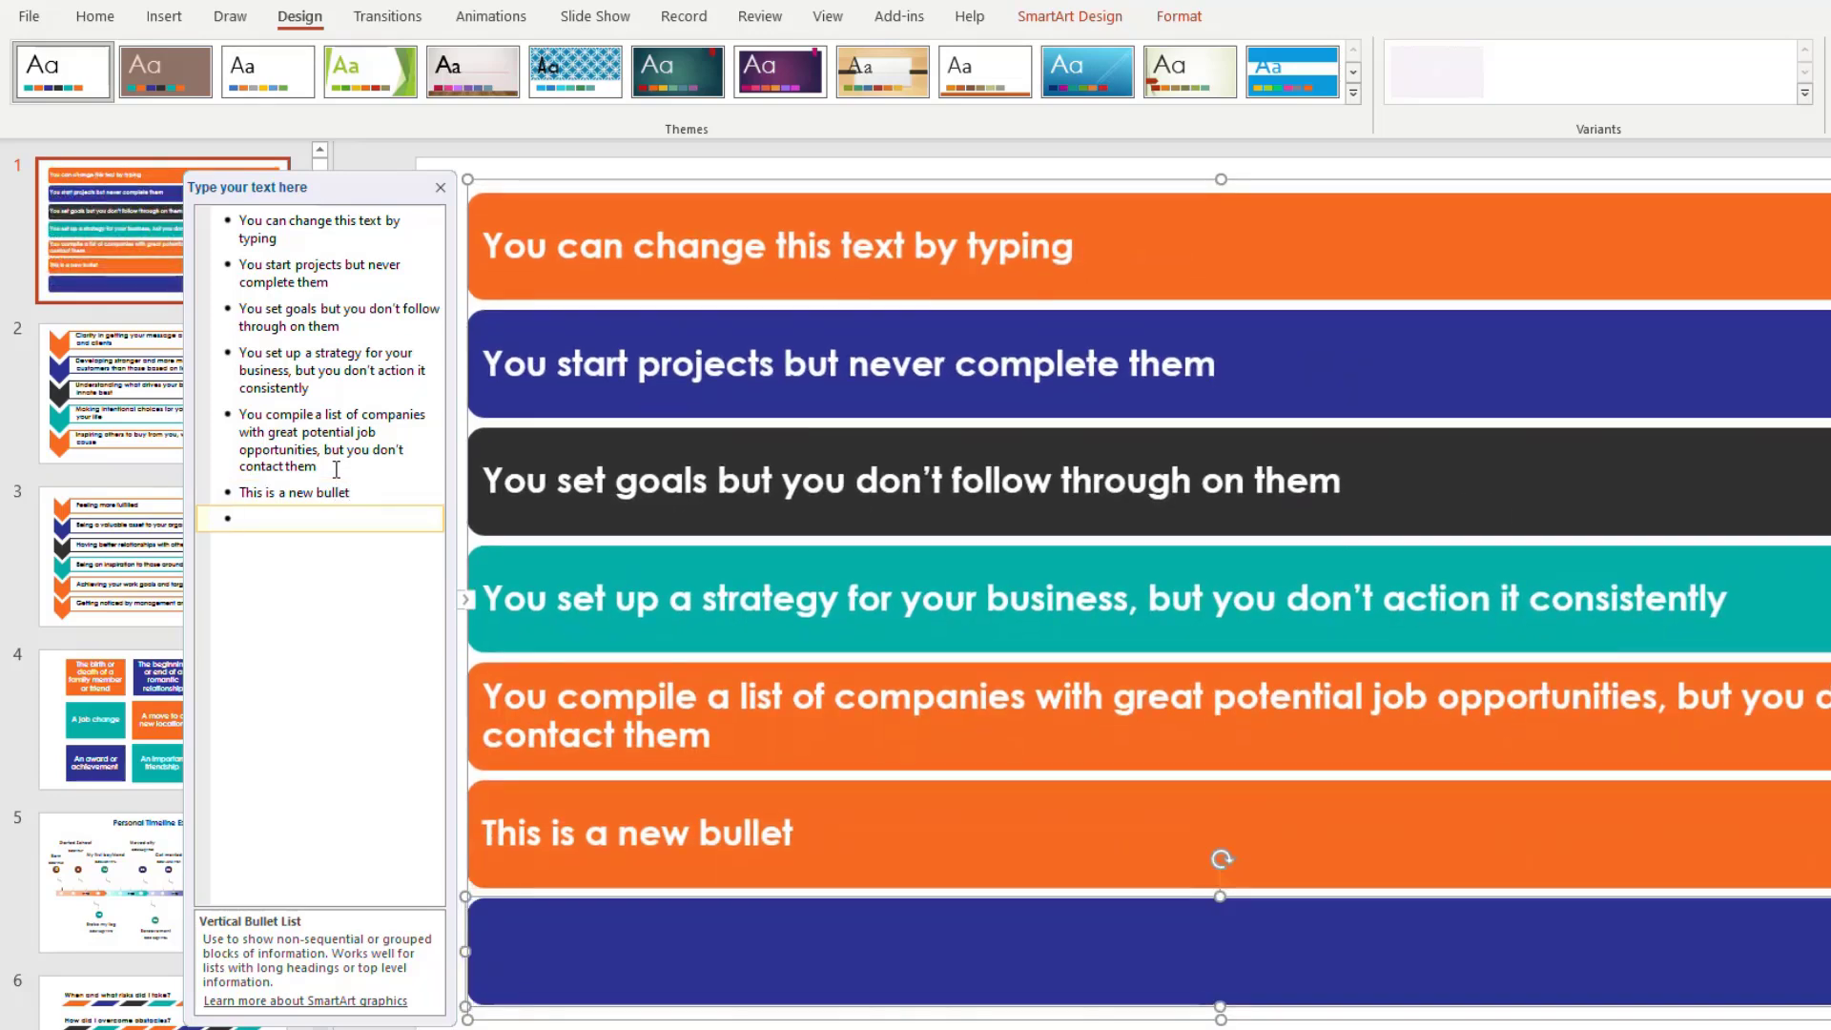
pyautogui.press('BackSpace')
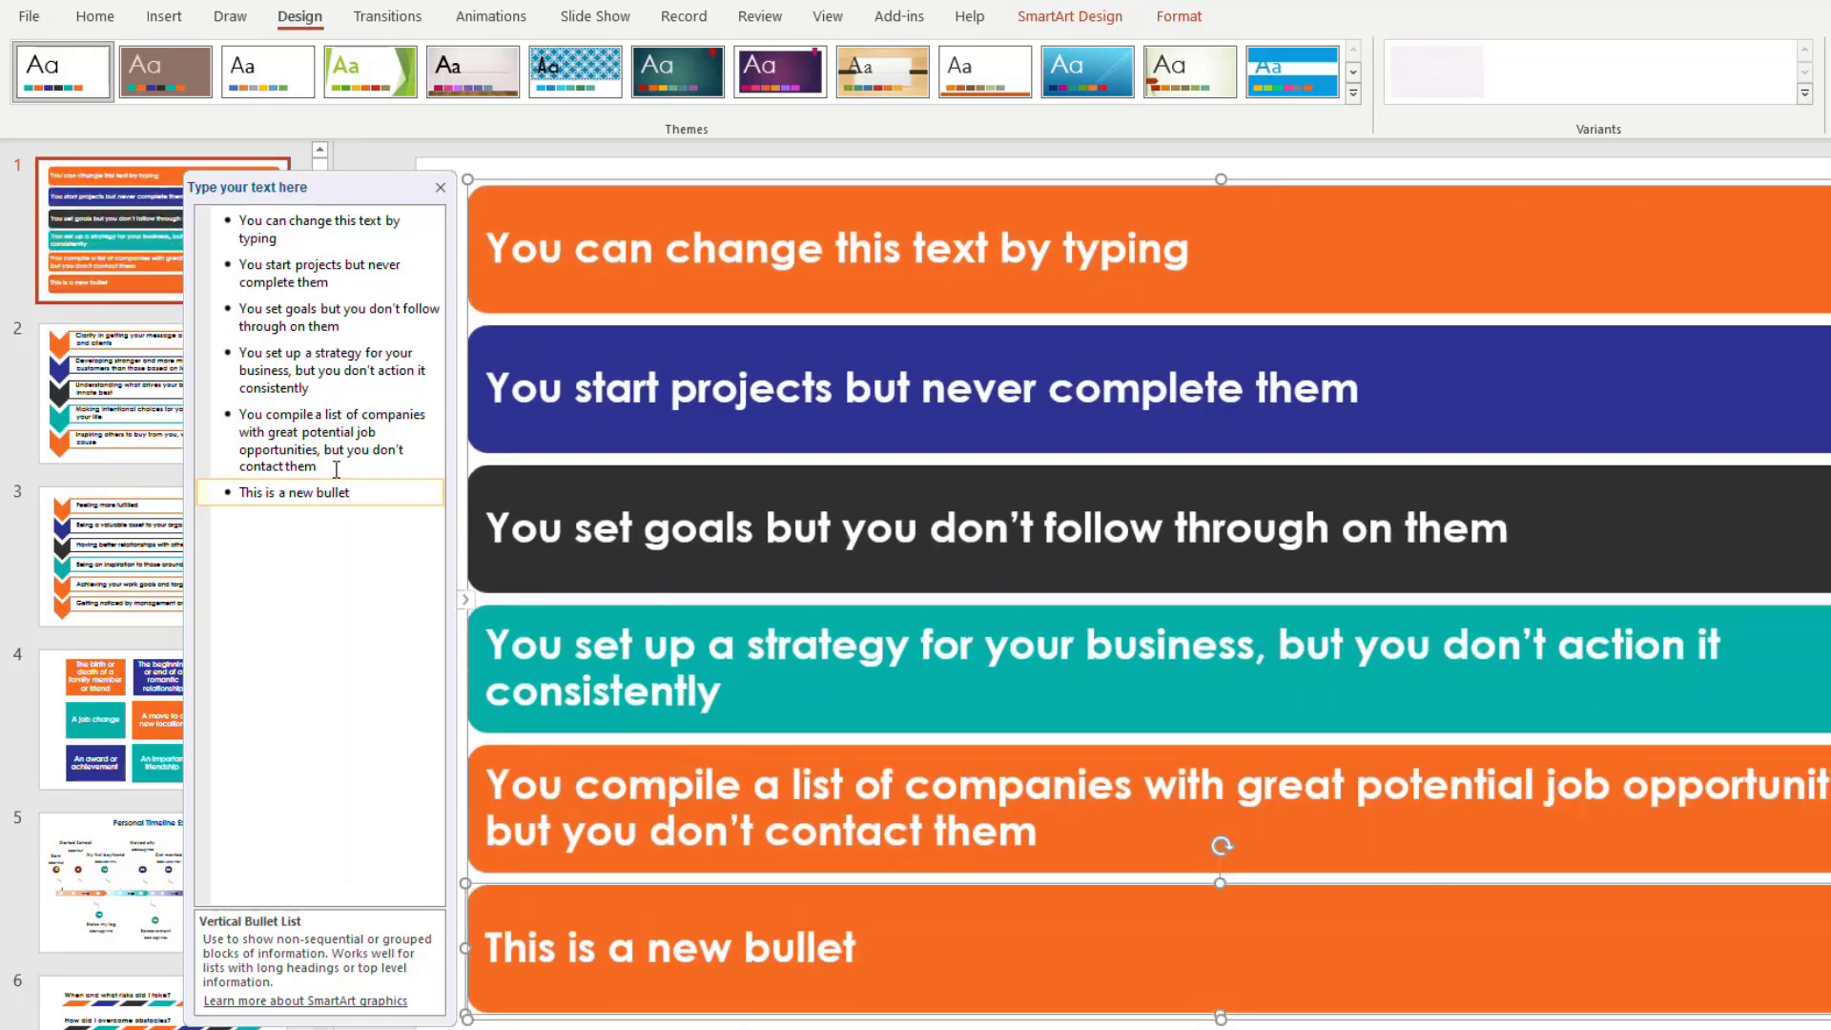
# Step: Finish editing the bullet text and bring up the SmartArt Format ribbon's shape options
pyautogui.click(718, 892)
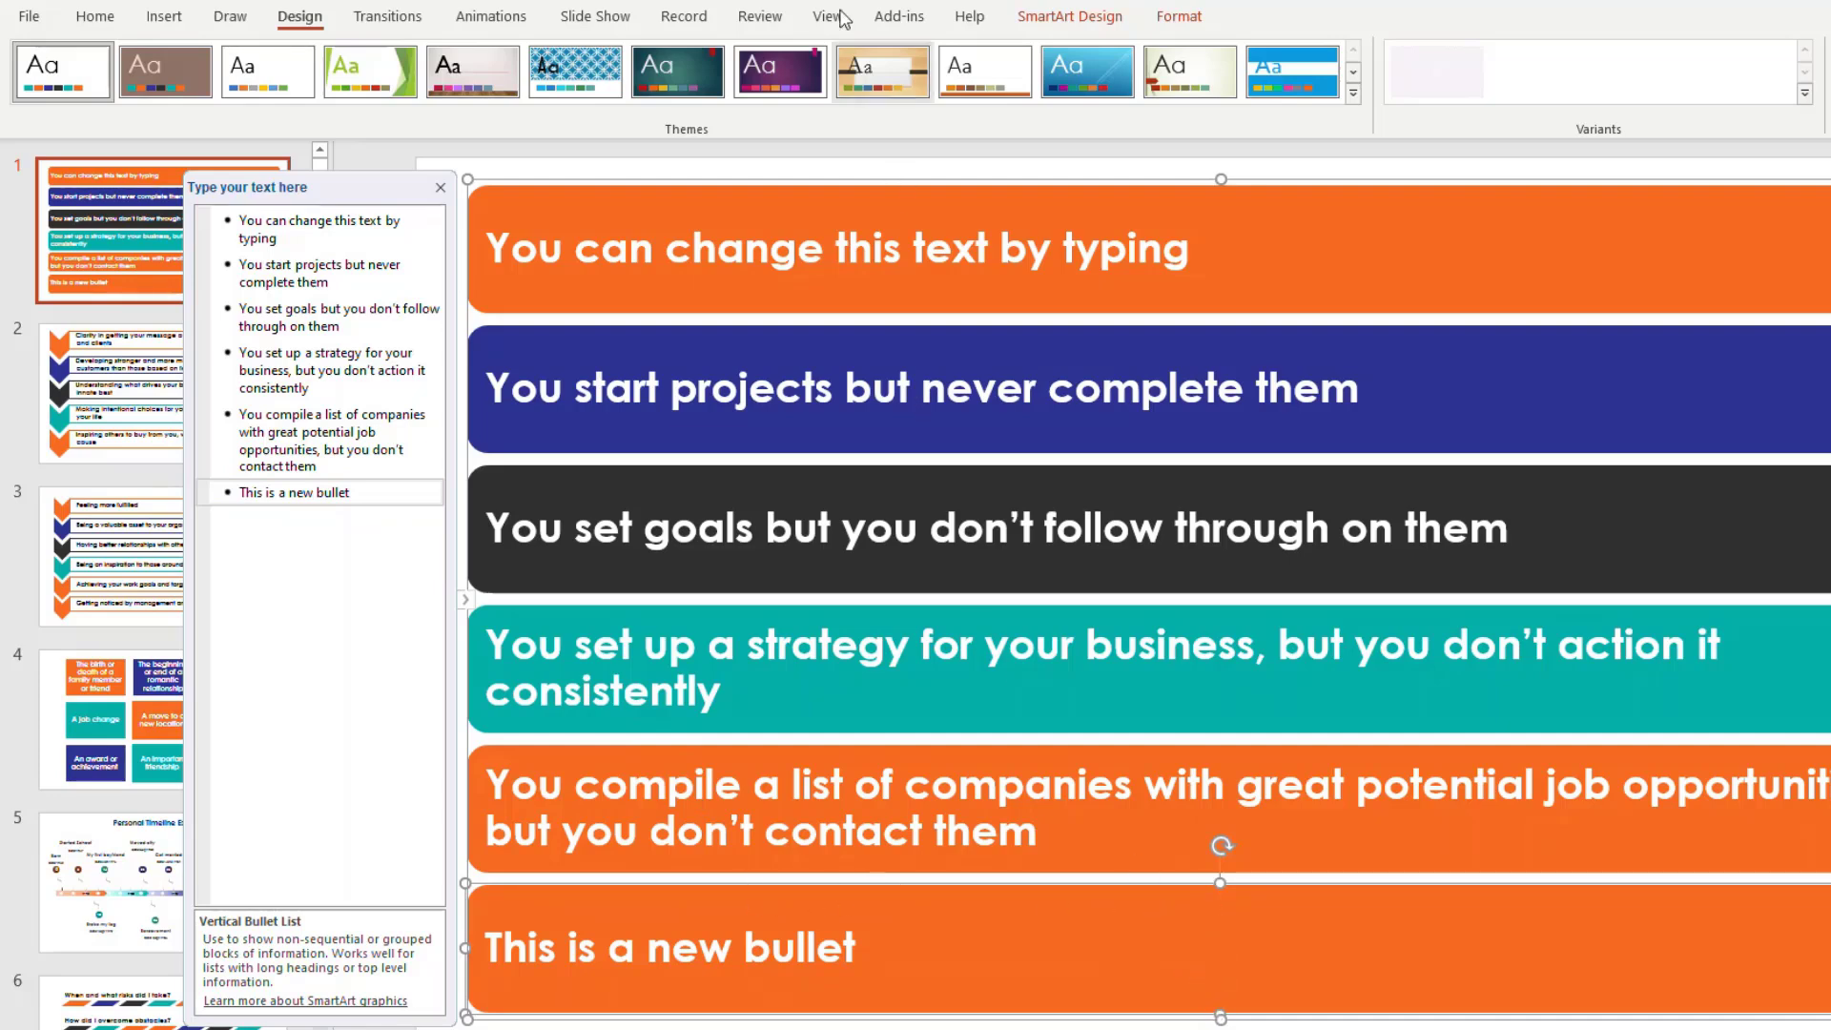
pyautogui.click(1063, 21)
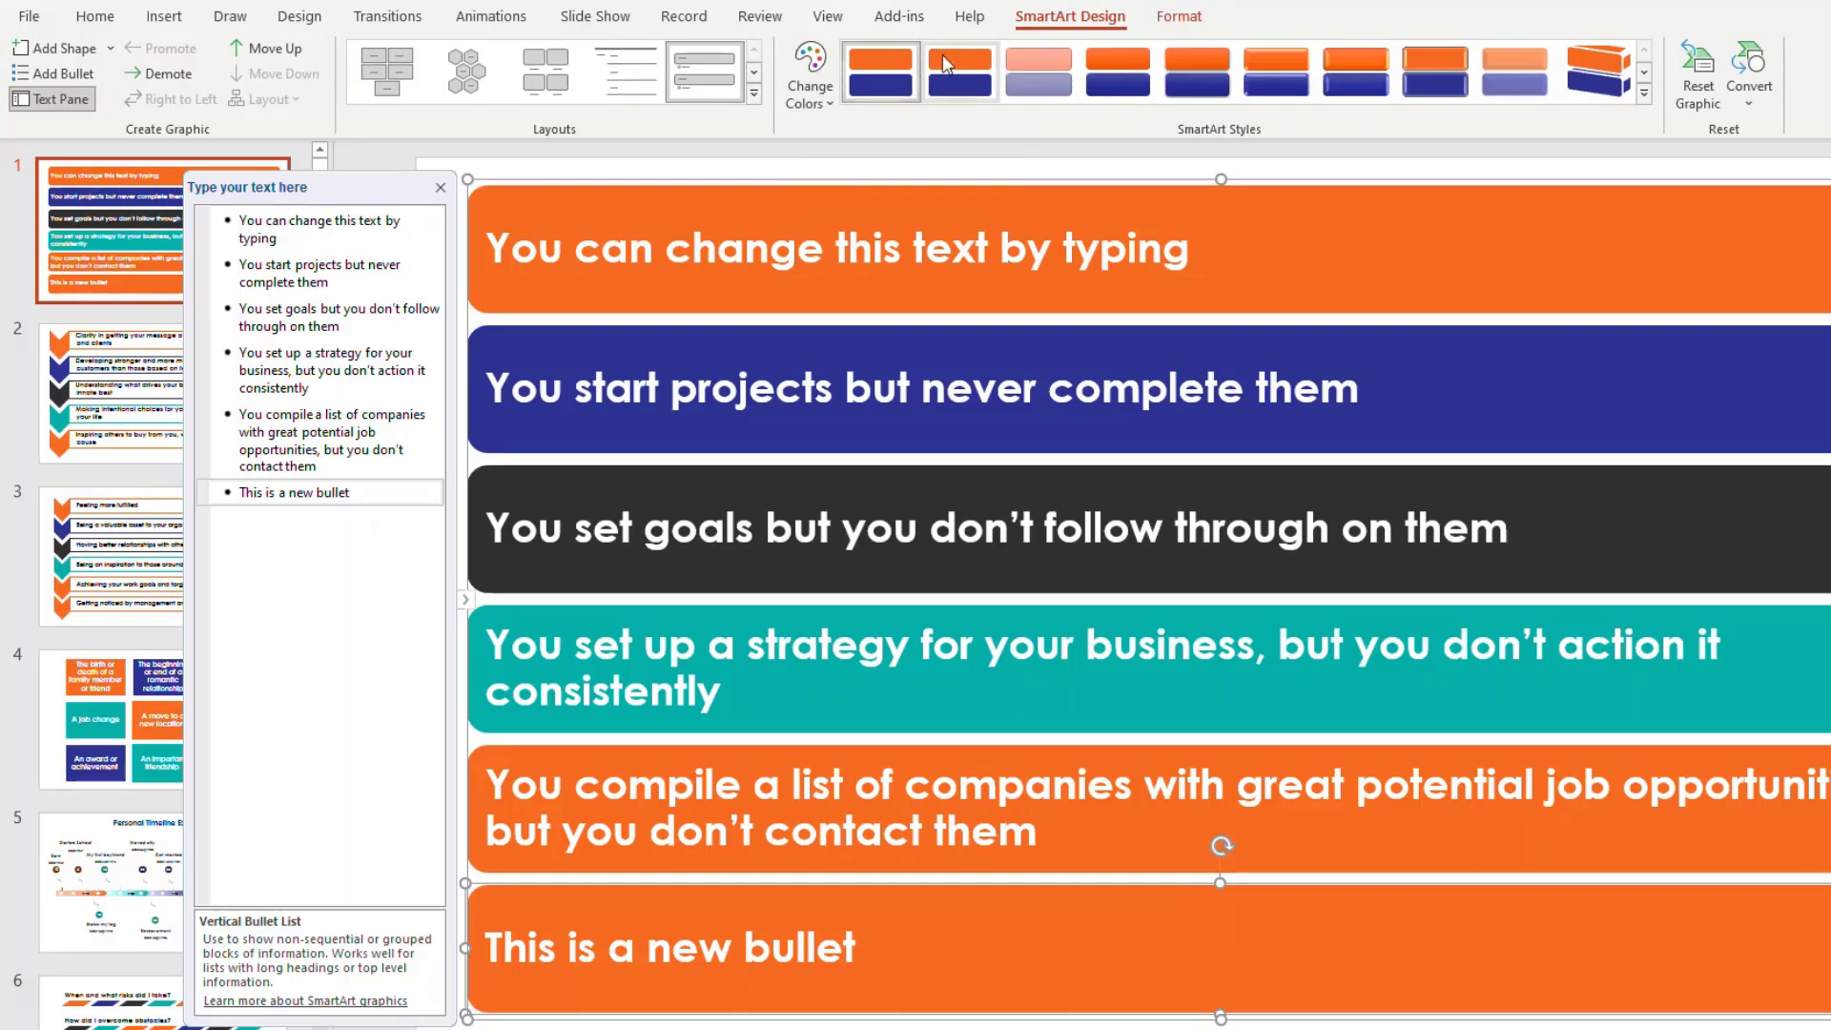
pyautogui.click(1183, 18)
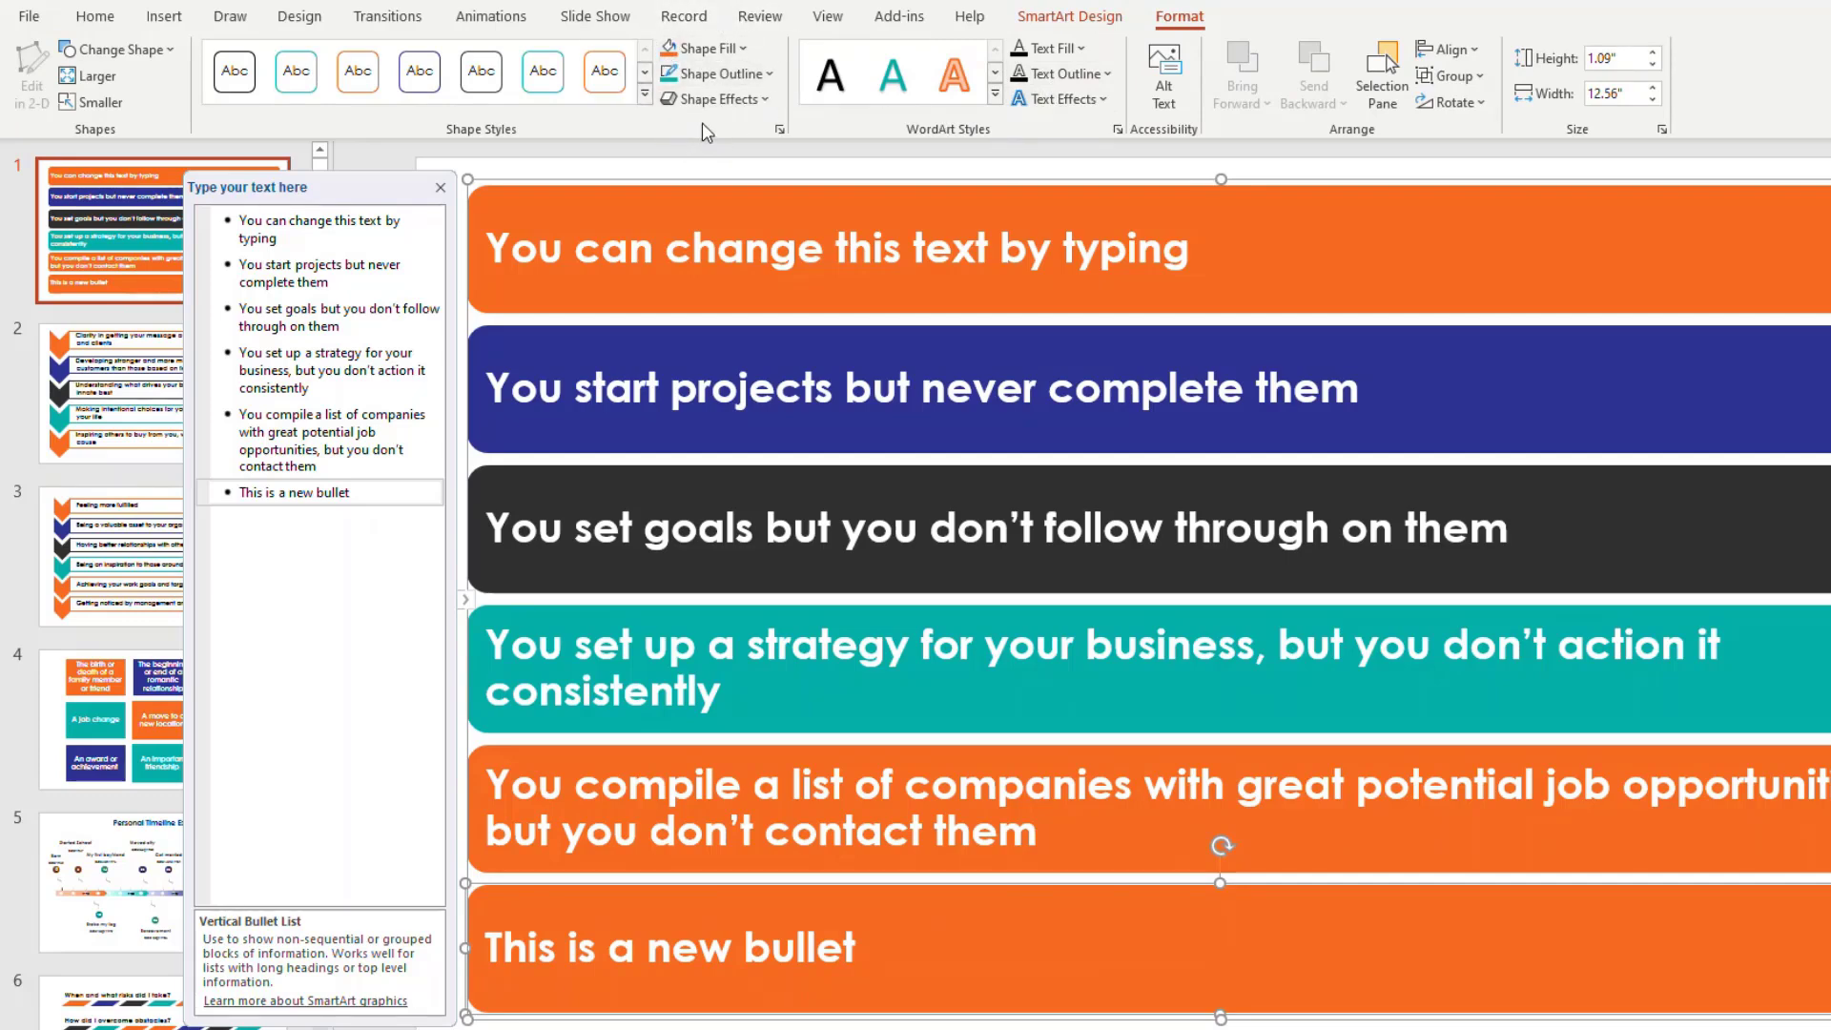
# Step: Give the 'This is a new bullet' shape an outlined style, Indigo Accent 3 fill and white text
pyautogui.click(608, 84)
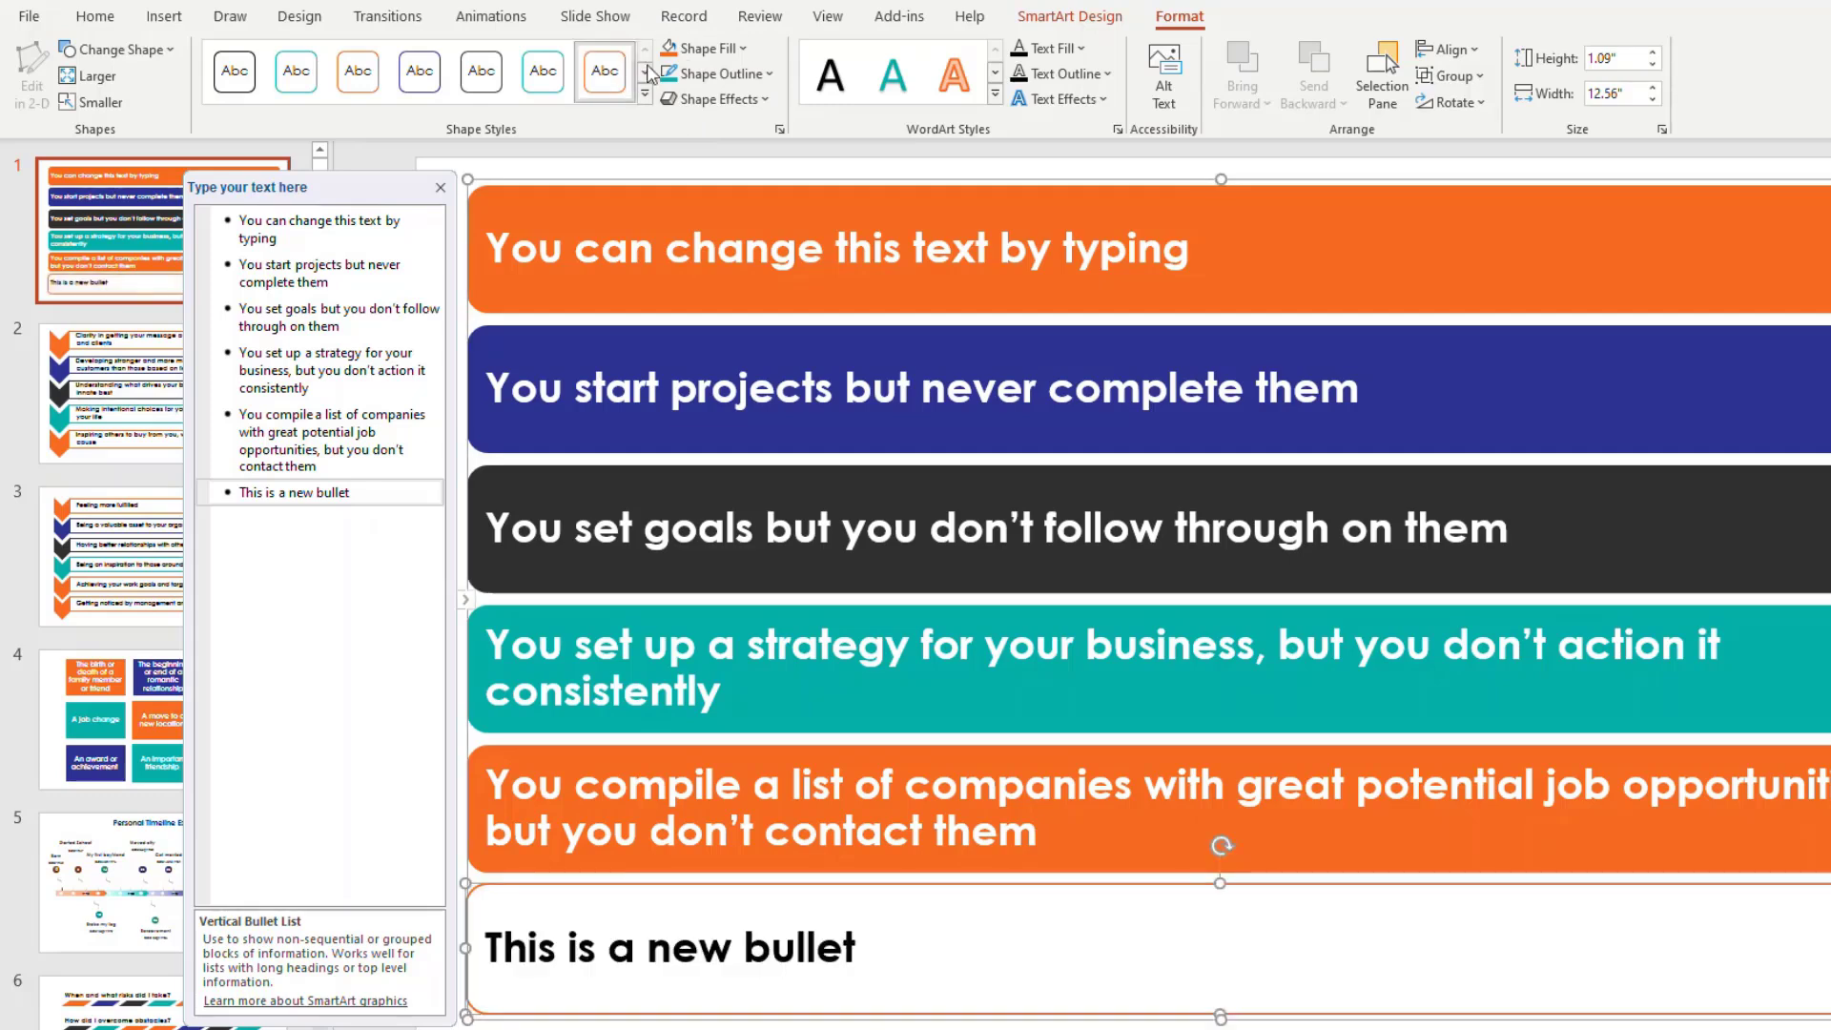
pyautogui.click(740, 48)
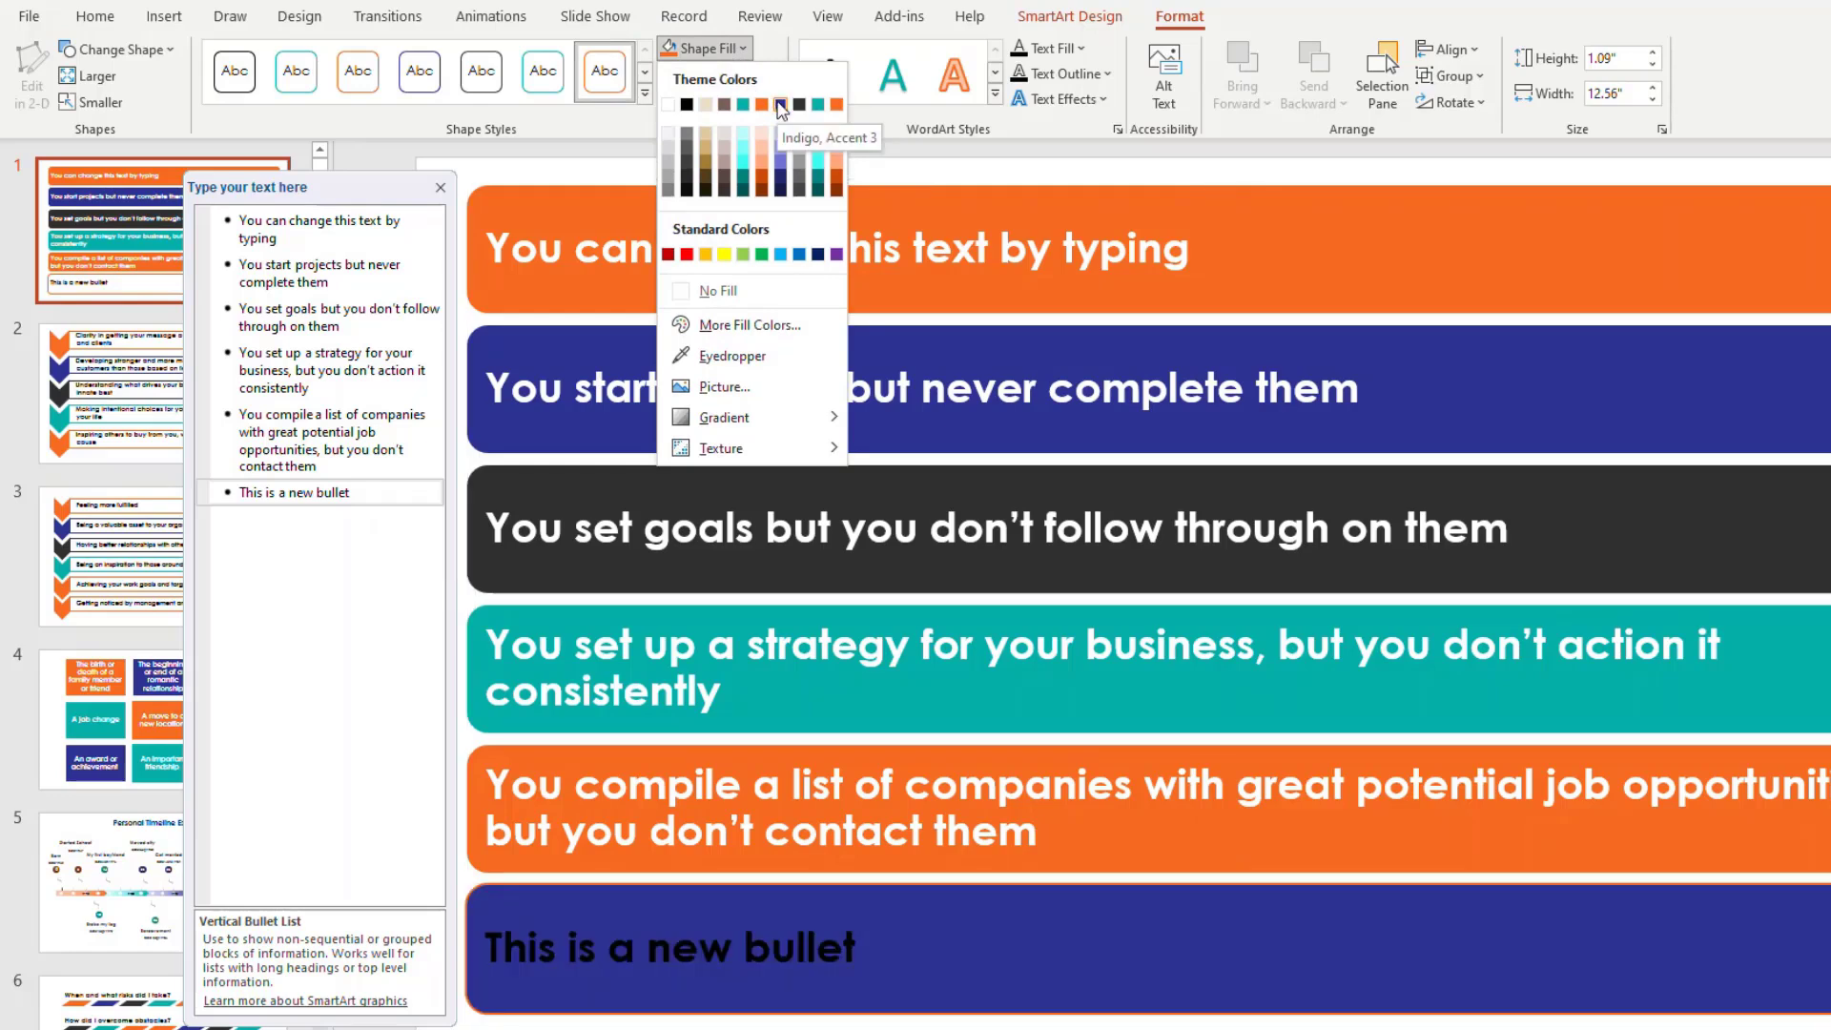
pyautogui.click(782, 104)
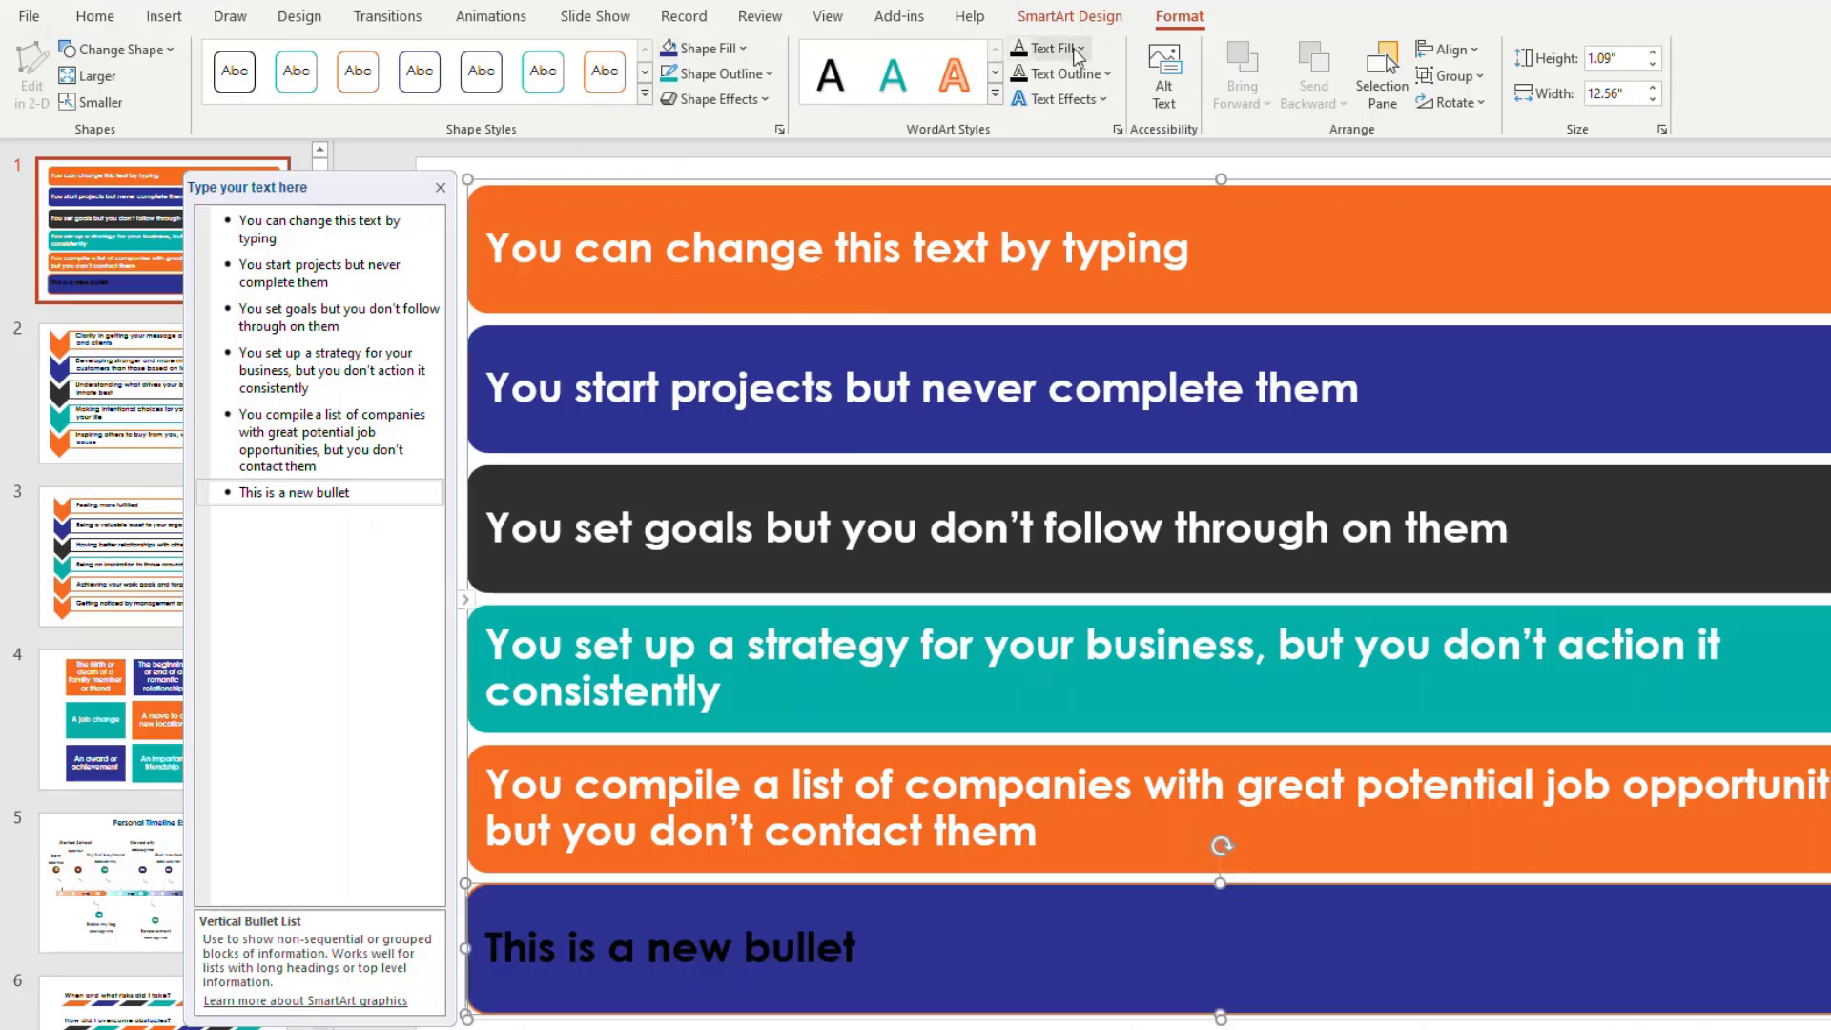
pyautogui.click(96, 19)
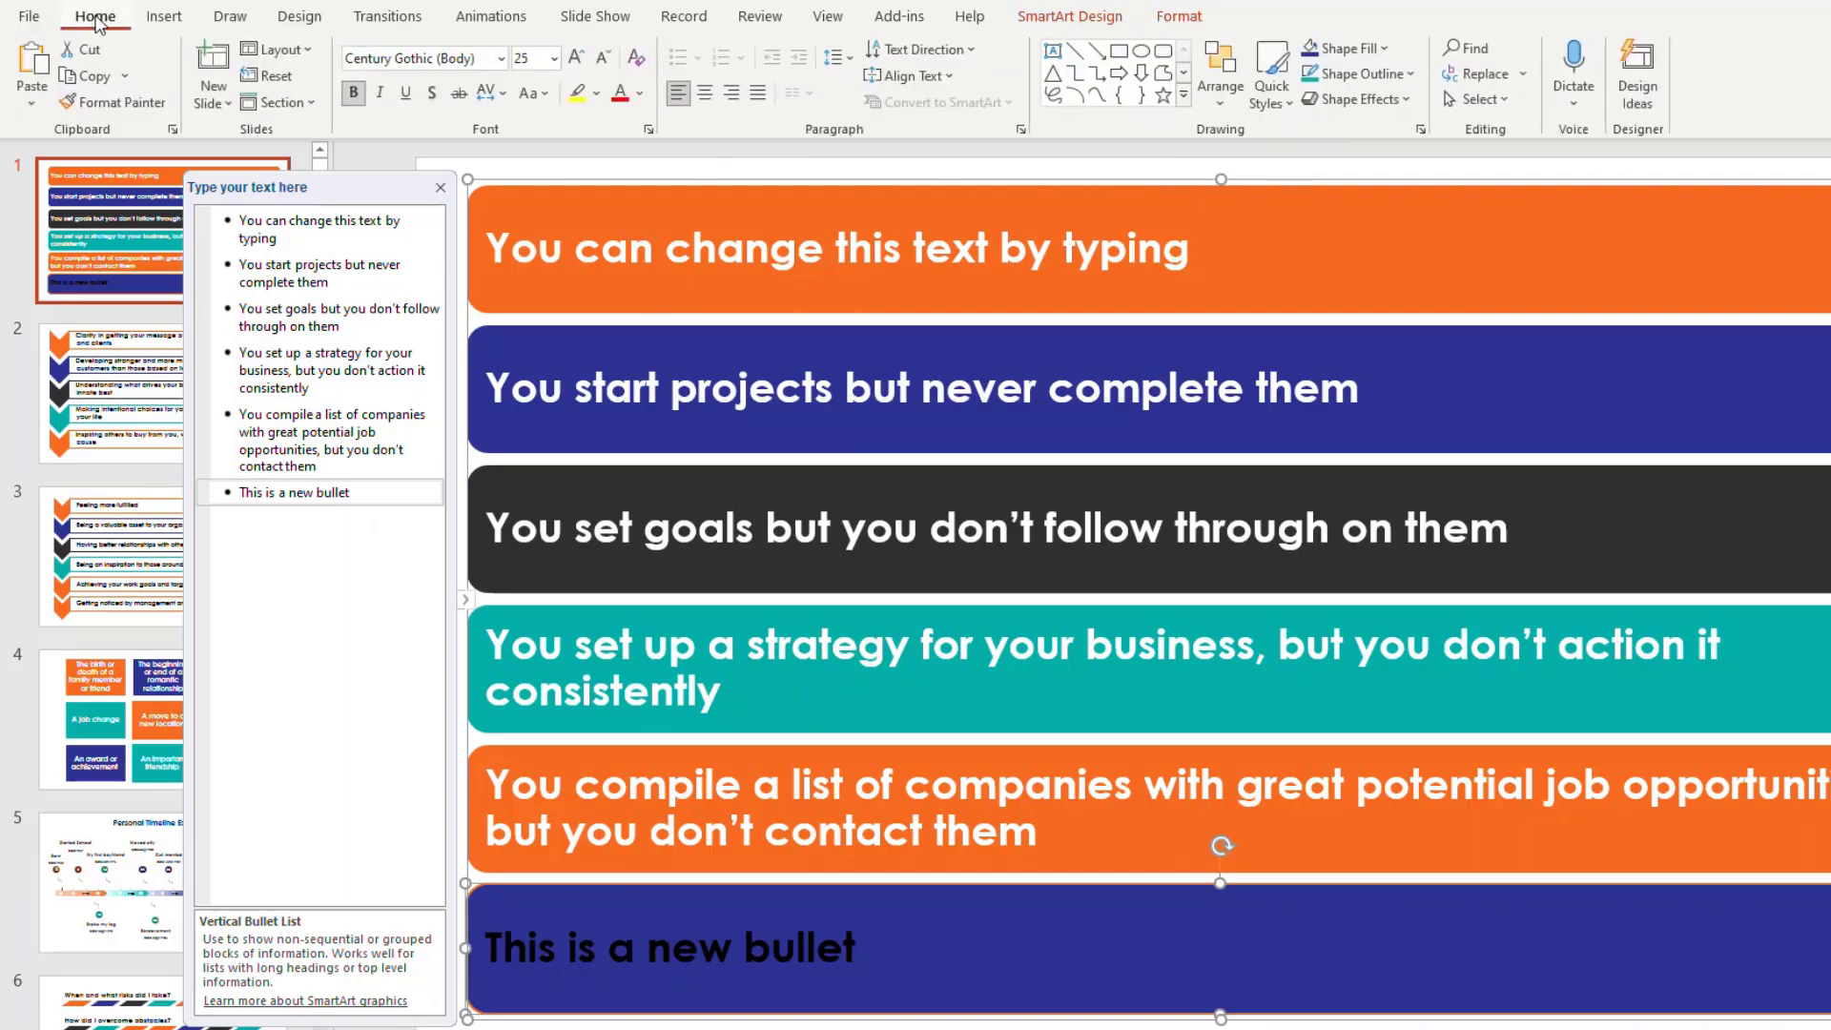
pyautogui.click(639, 94)
pyautogui.click(620, 150)
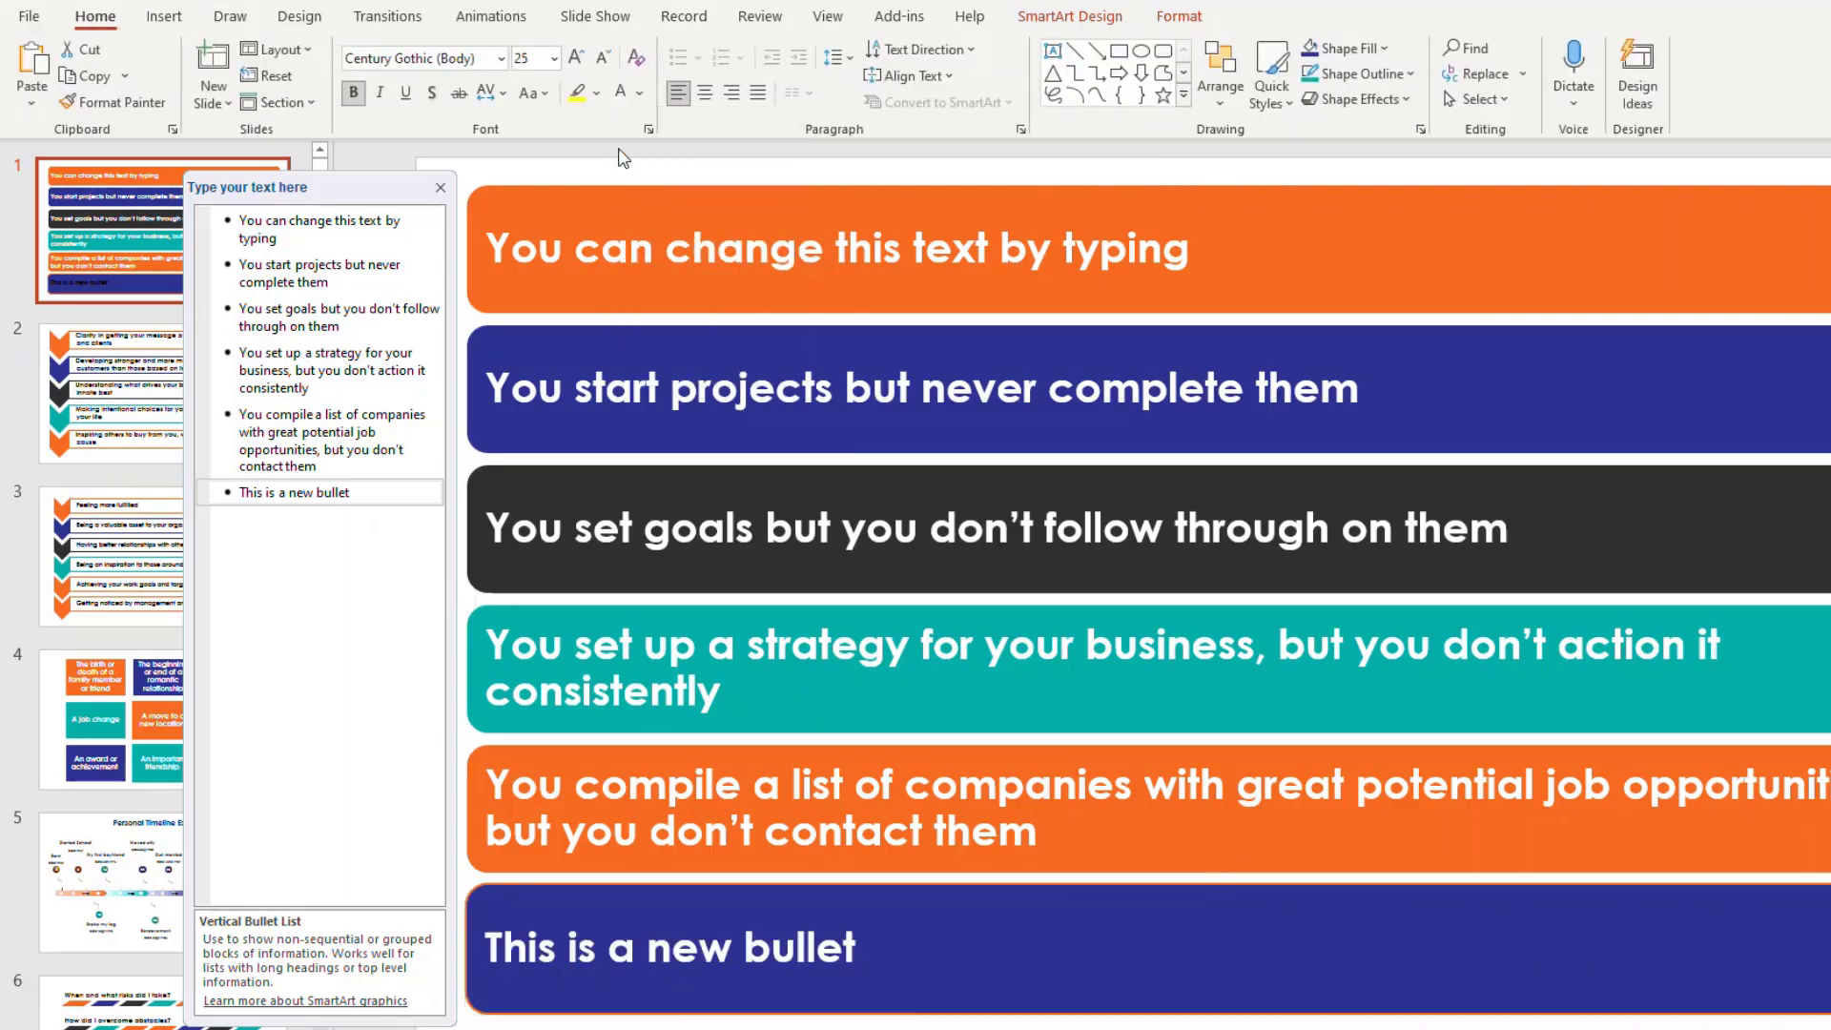